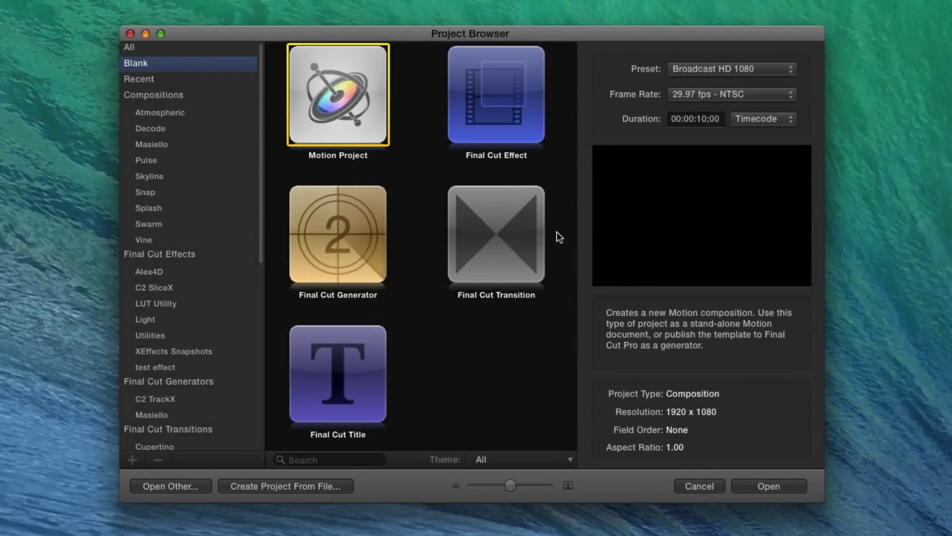
Choose a Final Cut Transition at Broadcast HD 1080, 29.97 fps, and clear the 10-second duration.
left_click(509, 232)
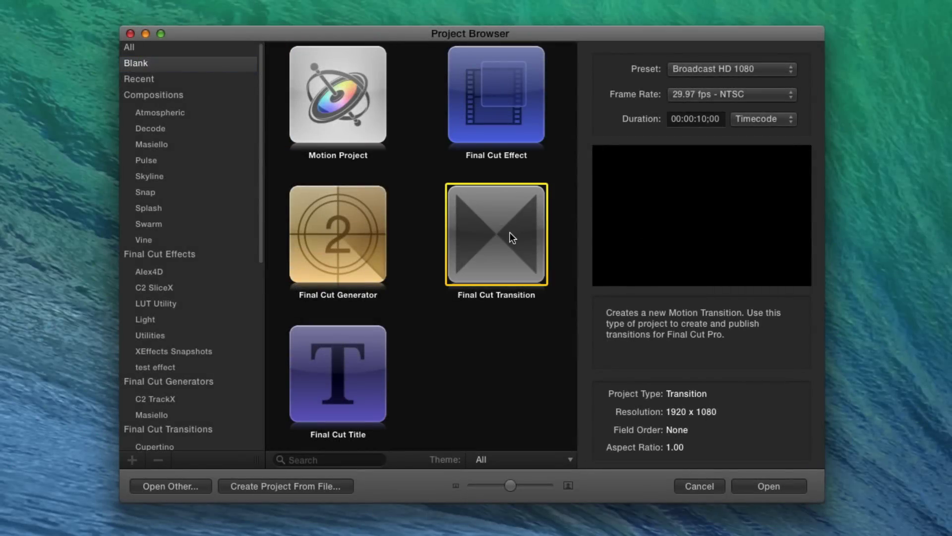
left_click(782, 72)
left_click(779, 68)
left_click(773, 96)
left_click(773, 97)
left_click(708, 120)
key("BackSpace")
key("BackSpace")
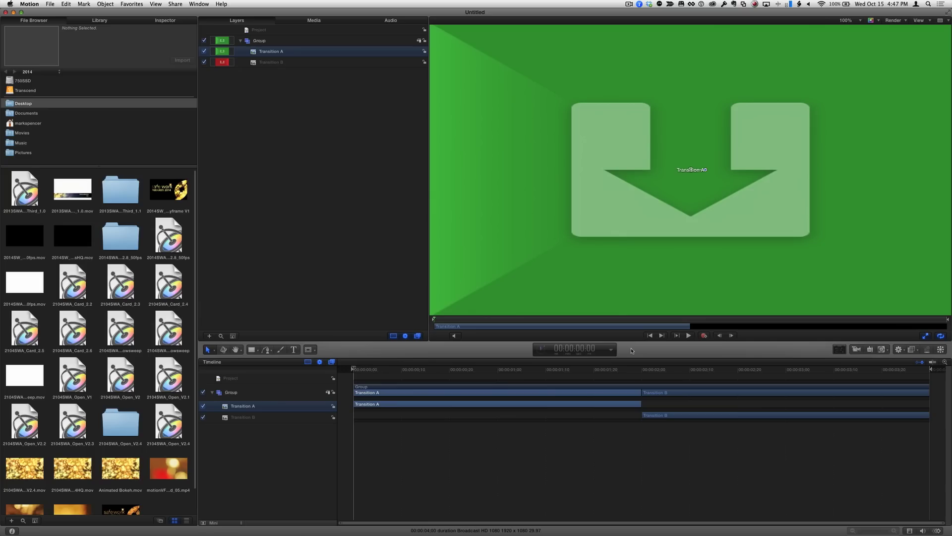
Fit the canvas and stretch Transition A and Transition B across the full 4 seconds.
key("shift+z")
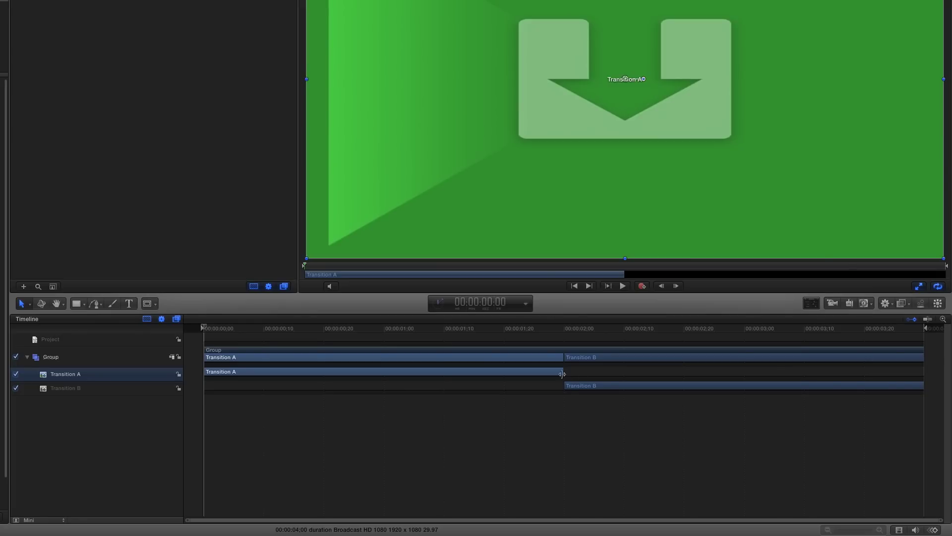
left_click_drag(562, 373, 924, 371)
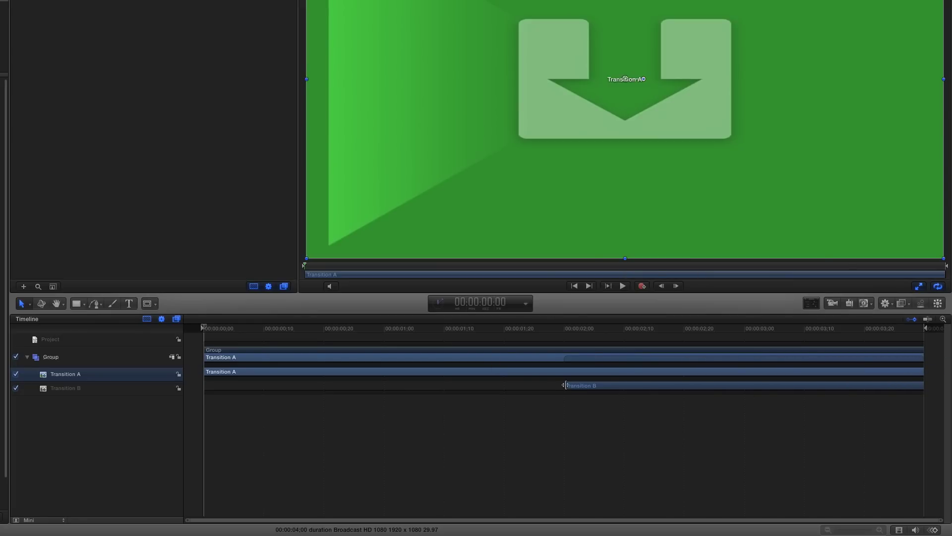
left_click_drag(565, 385, 206, 386)
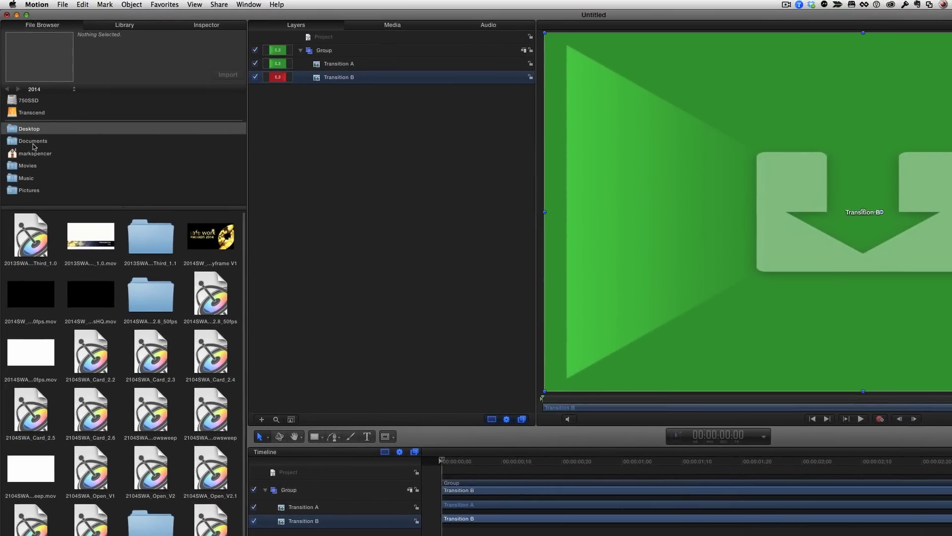
Import Maple Leaf Orange.psd from 5-Min Motion > 11-Fall Transition, make particles, and preview.
left_click(34, 145)
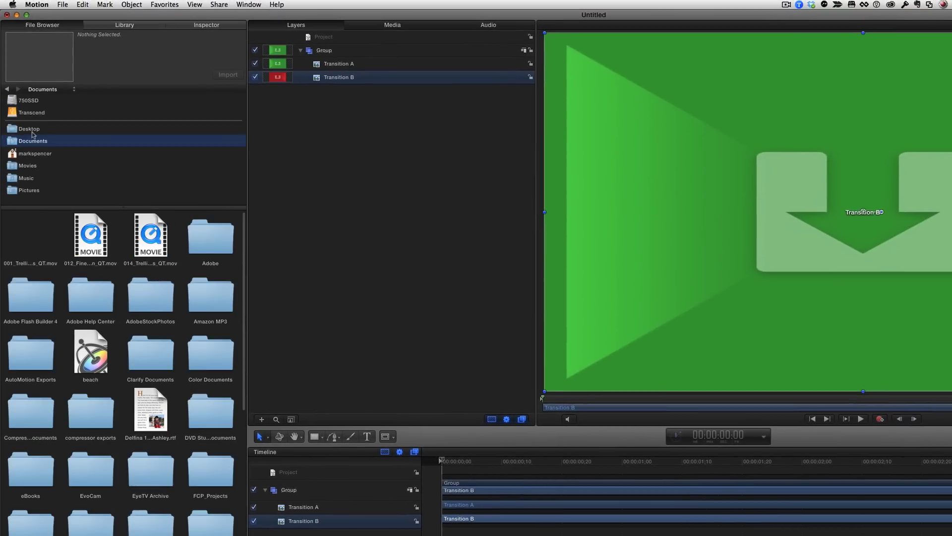
left_click(32, 132)
double_click(198, 242)
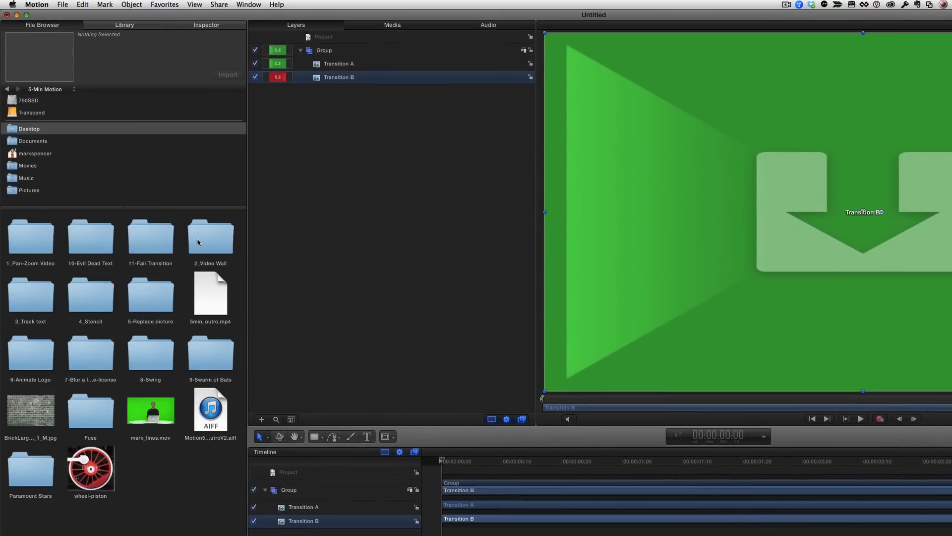
double_click(132, 236)
left_click(33, 242)
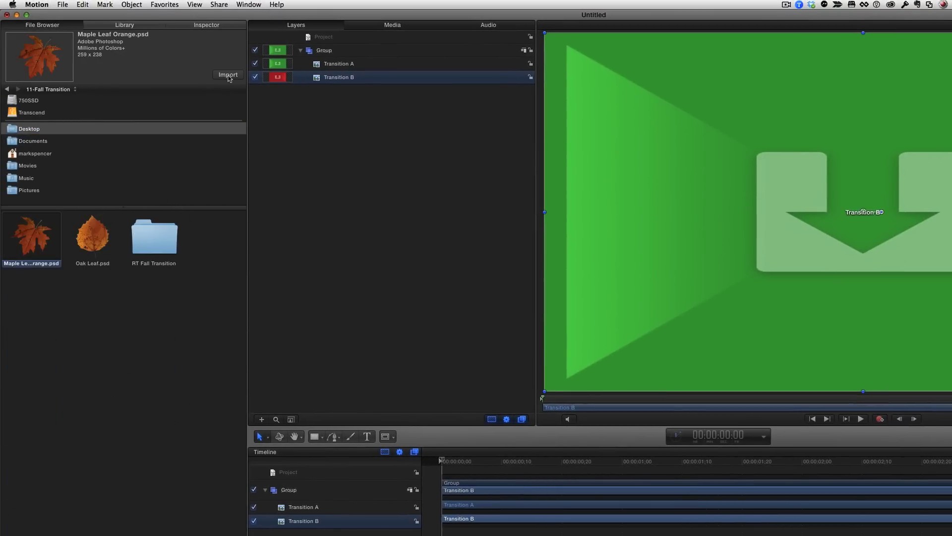
left_click(229, 76)
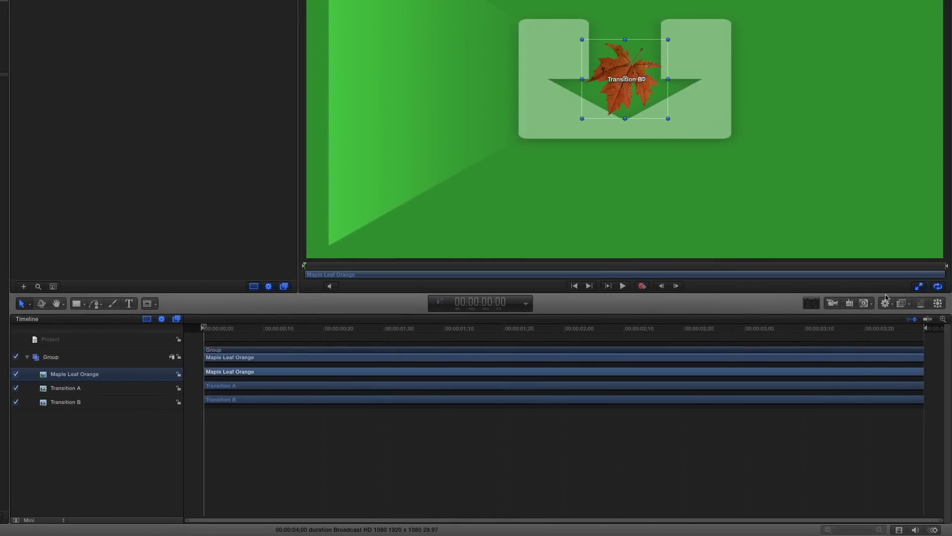
left_click(921, 303)
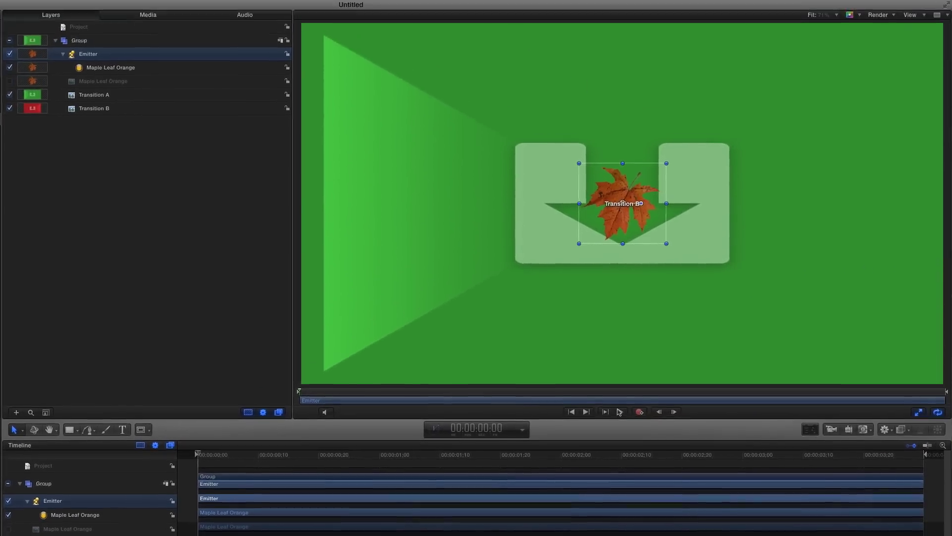
left_click(623, 286)
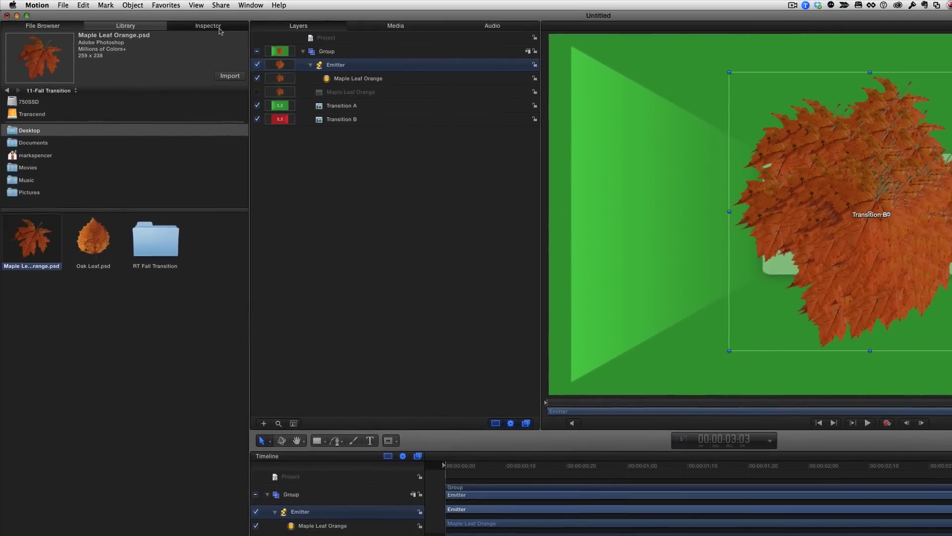
Set the emitter's Birth Rate to 0 and Initial Number to 50.
left_click(220, 29)
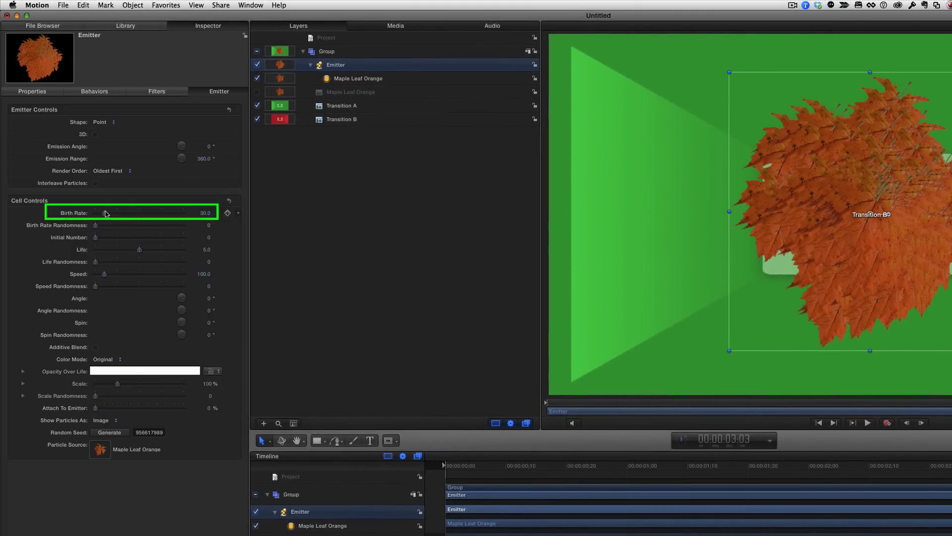
left_click_drag(104, 213, 81, 214)
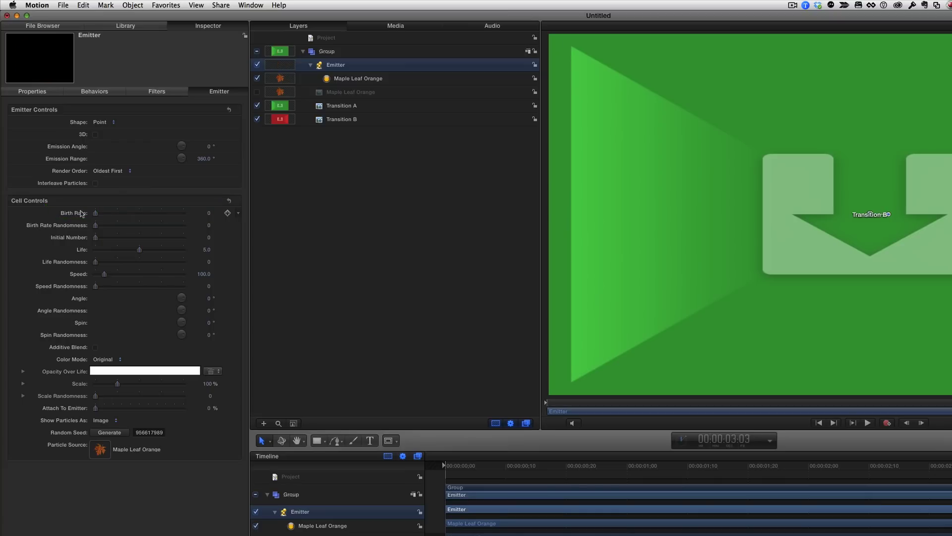
left_click(209, 237)
type("50")
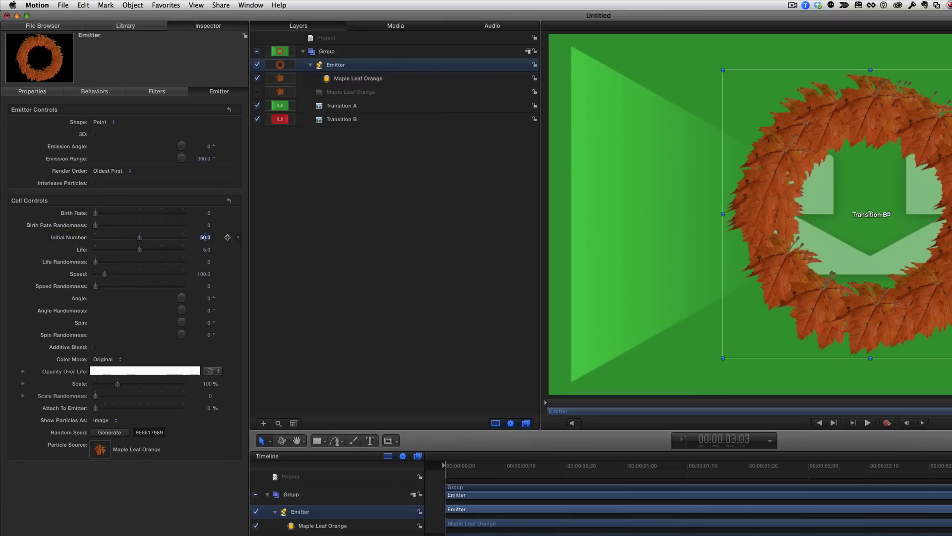
Give the emitter a 110° range at 212° and move it upper-right, partly off-frame.
key("F7")
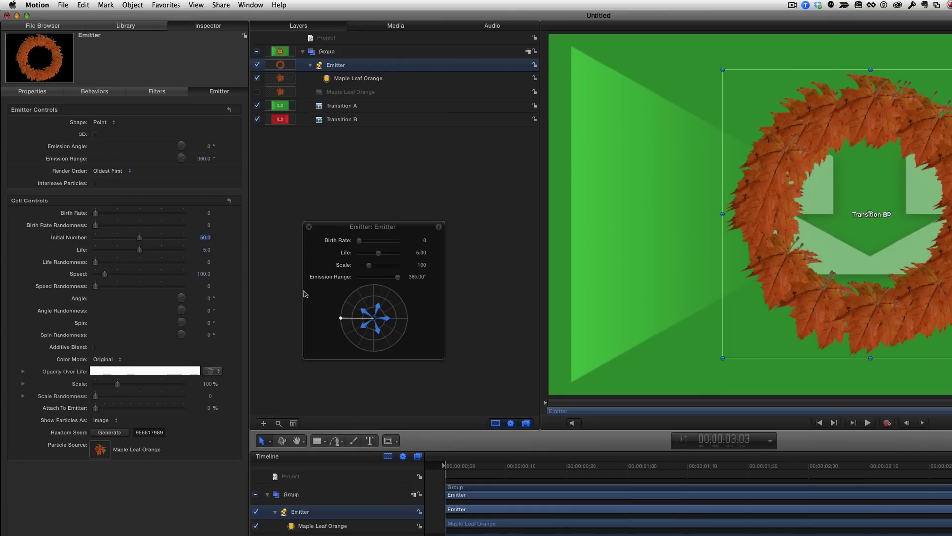
mouse_move(342, 320)
left_mouse_down()
mouse_move(368, 288)
mouse_move(399, 295)
mouse_move(375, 338)
mouse_move(356, 333)
mouse_move(342, 307)
left_mouse_up()
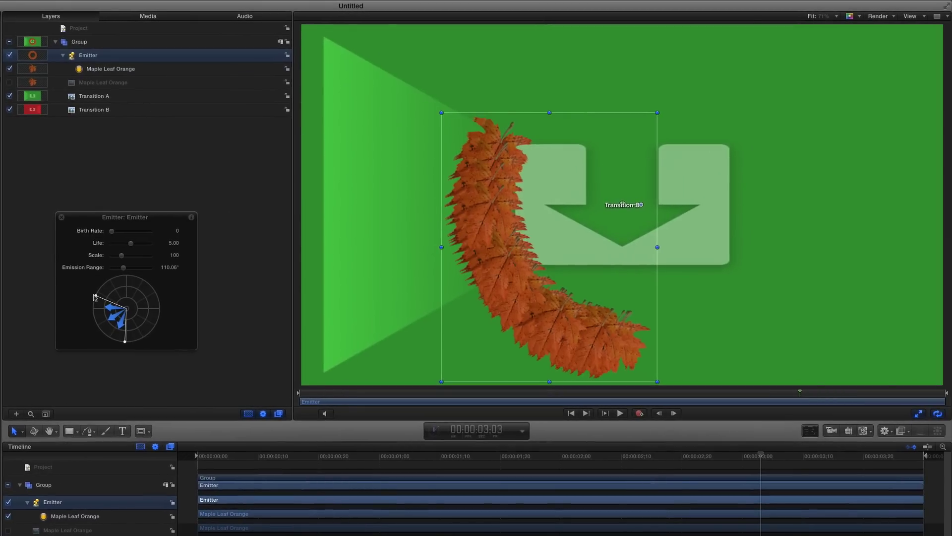
key("super+minus")
key("super+minus")
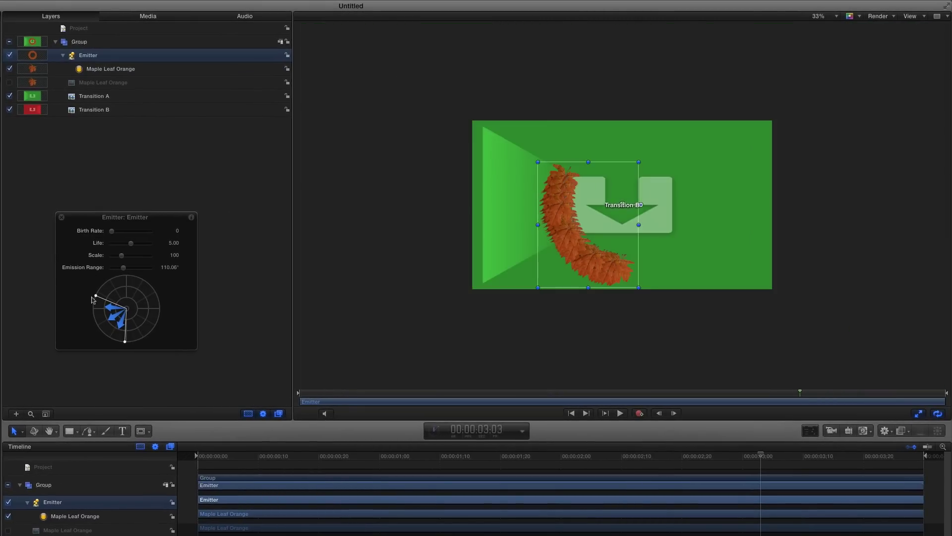
left_click_drag(597, 238, 760, 138)
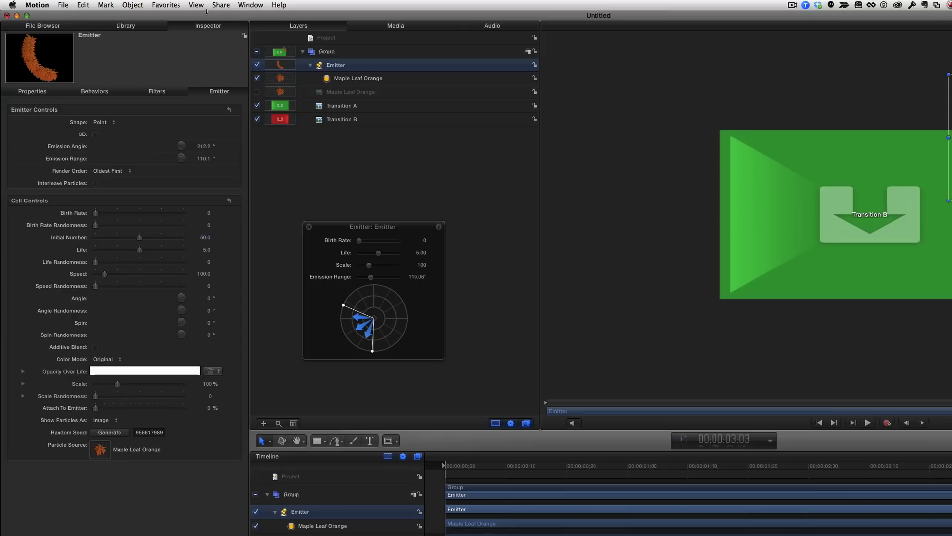
Turn on Show Full View Area and scrub back to check the leaf trail.
left_click(198, 6)
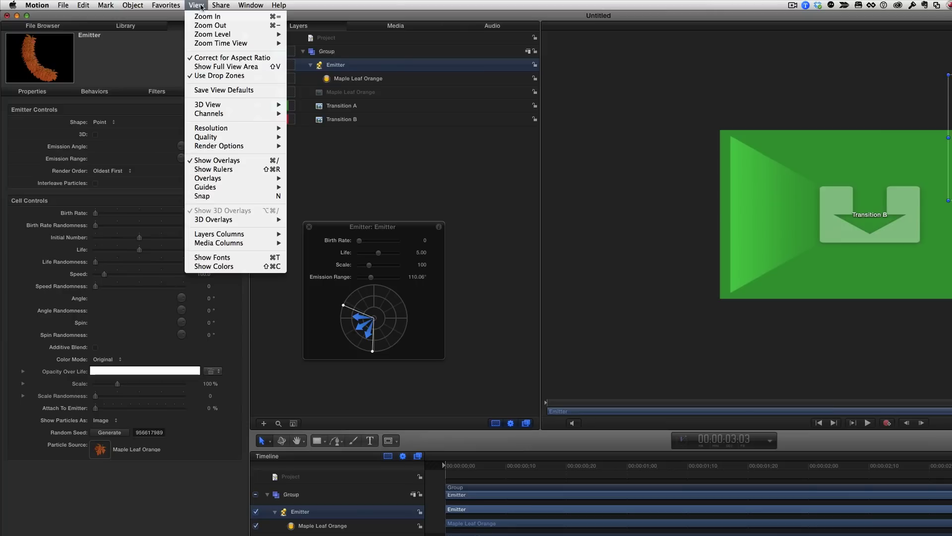
left_click(263, 70)
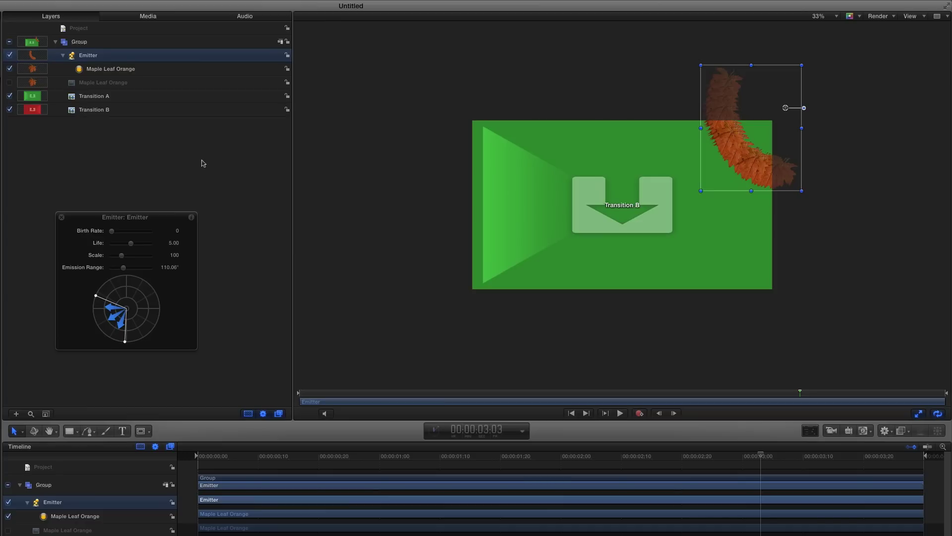
left_click_drag(668, 398, 946, 404)
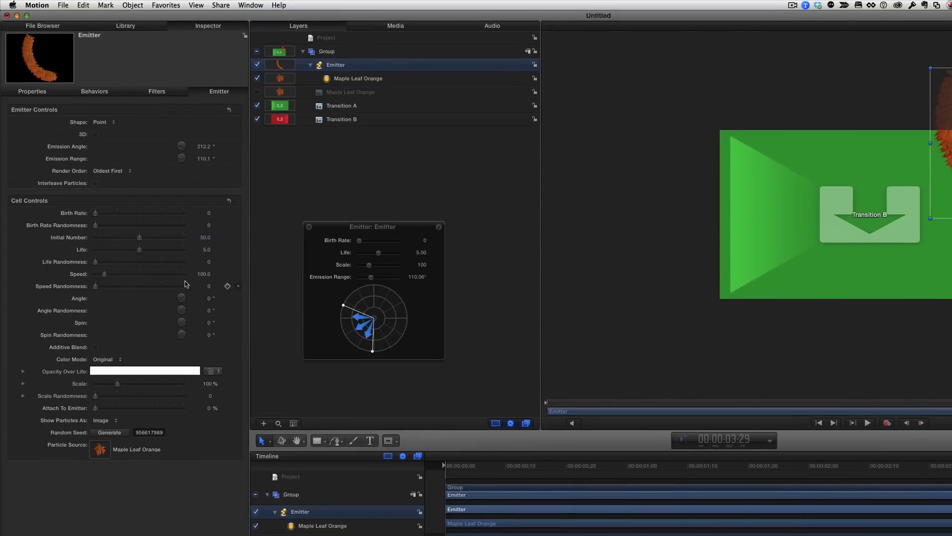
Set emitter speed 362, emission range 57°, angle randomness 138° and scale randomness 200.
mouse_move(202, 278)
left_mouse_down()
mouse_move(248, 278)
mouse_move(211, 273)
mouse_move(228, 274)
mouse_move(211, 288)
mouse_move(230, 288)
mouse_move(204, 283)
mouse_move(210, 290)
left_mouse_up()
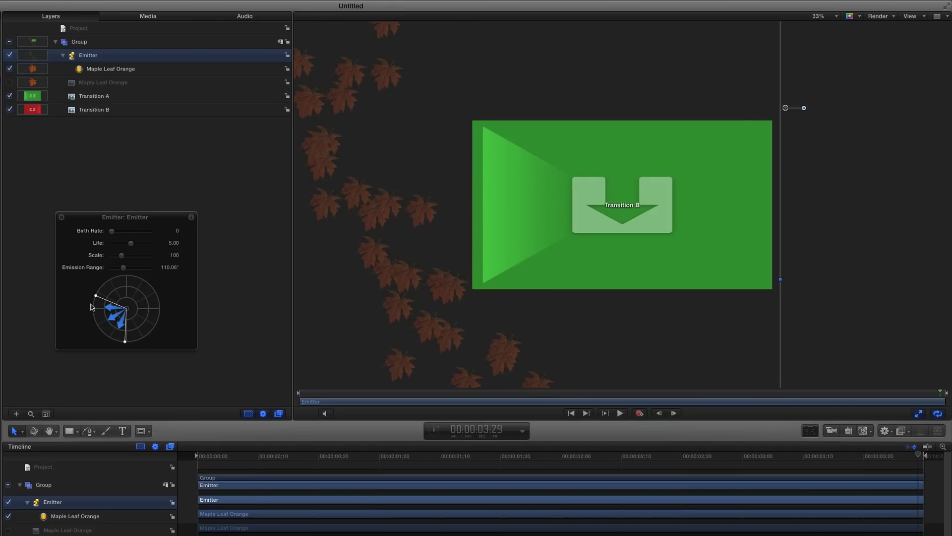
left_click_drag(93, 304, 112, 315)
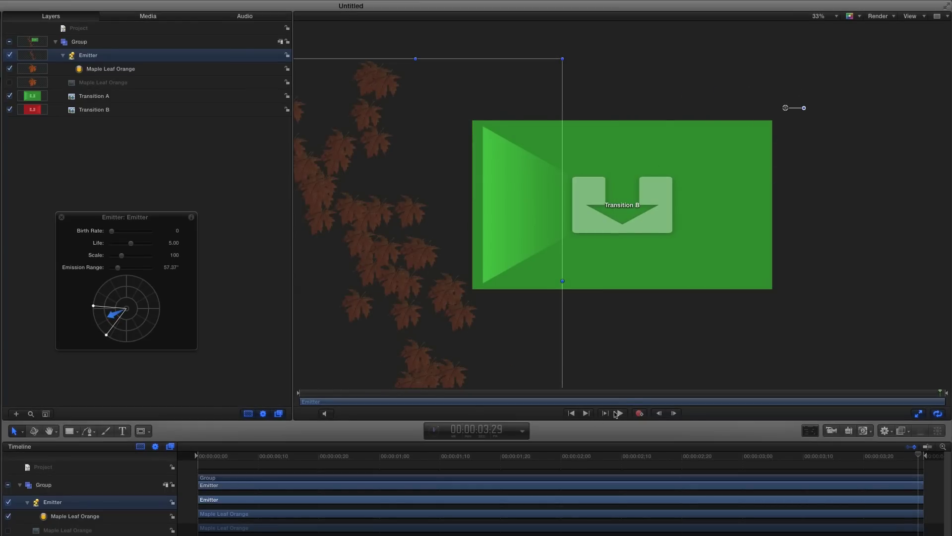
left_click_drag(628, 402, 617, 393)
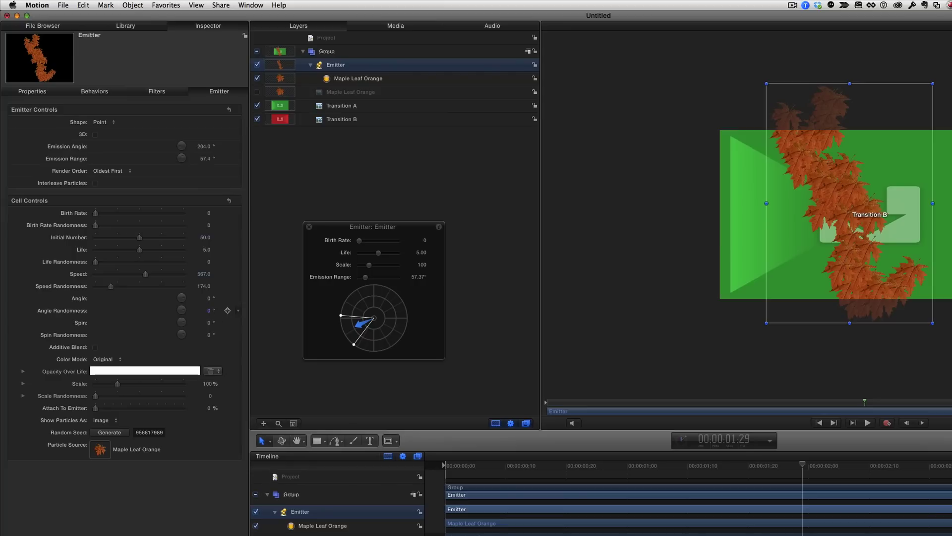
left_click_drag(209, 310, 210, 337)
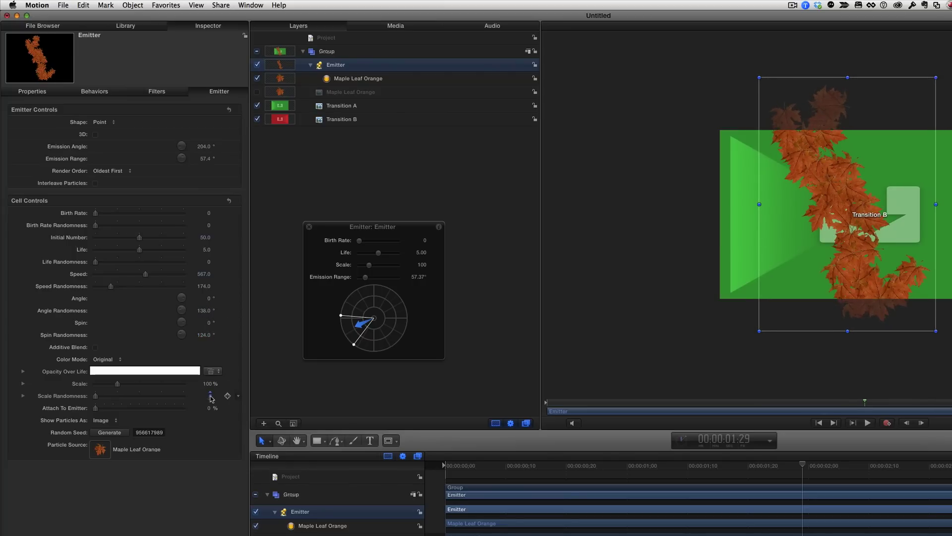
left_click_drag(210, 397, 210, 397)
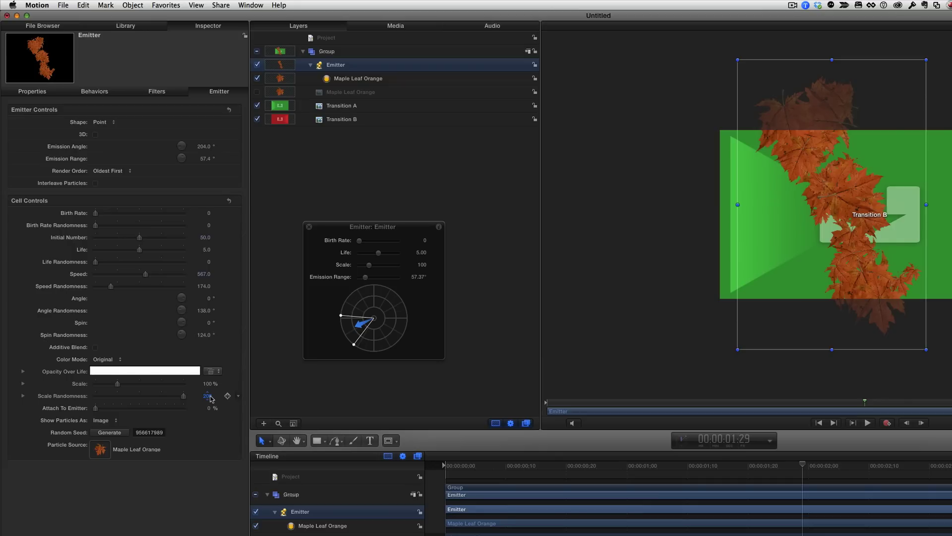
left_click_drag(209, 398, 208, 398)
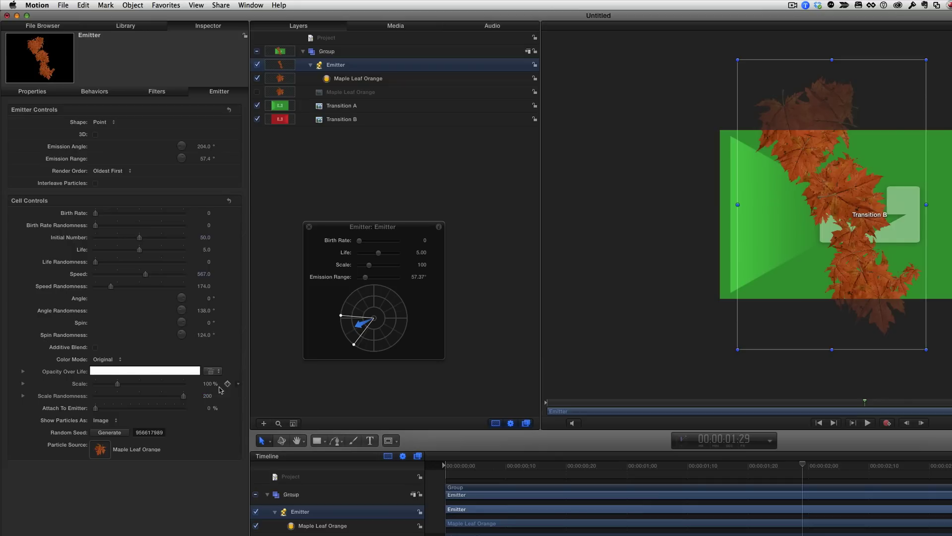
Add a Hue/Saturation filter to the Maple Leaf Orange layer, desaturating it to -1.
left_click(381, 95)
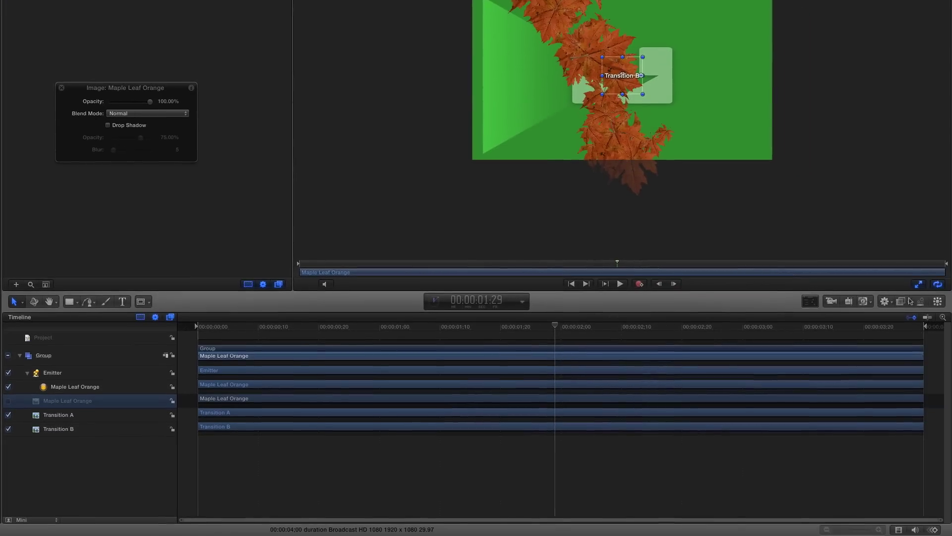
left_click(911, 301)
mouse_move(906, 331)
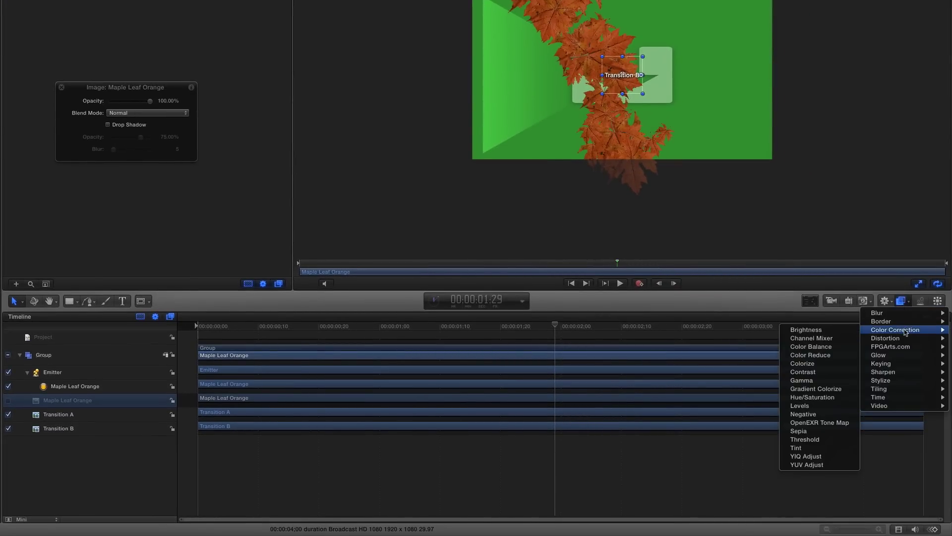
left_click(842, 398)
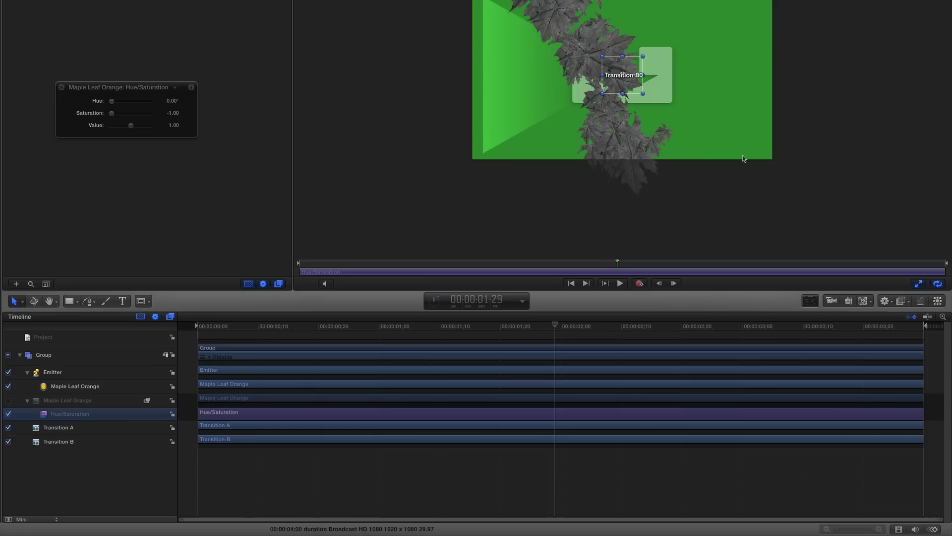
Add a Brightness filter to the leaf image and raise brightness to 3.49.
left_click(902, 300)
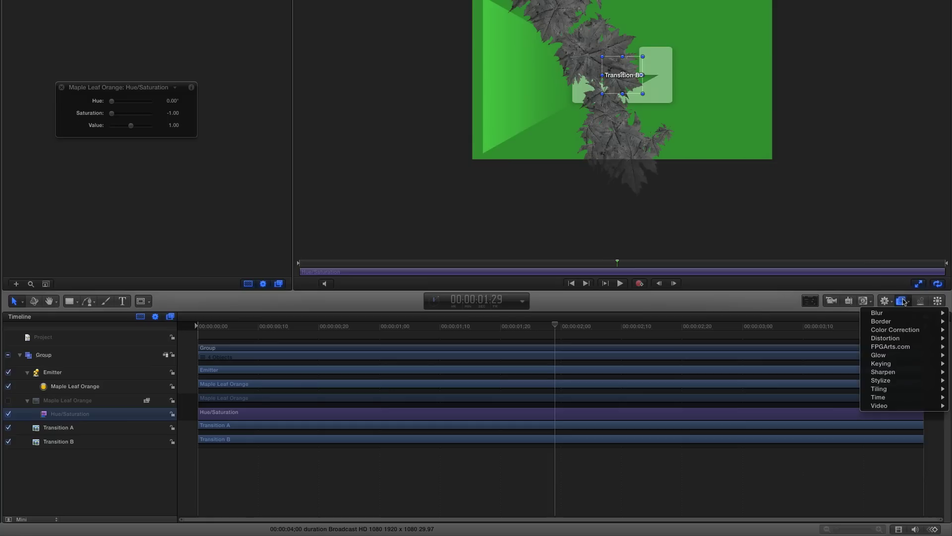
mouse_move(906, 332)
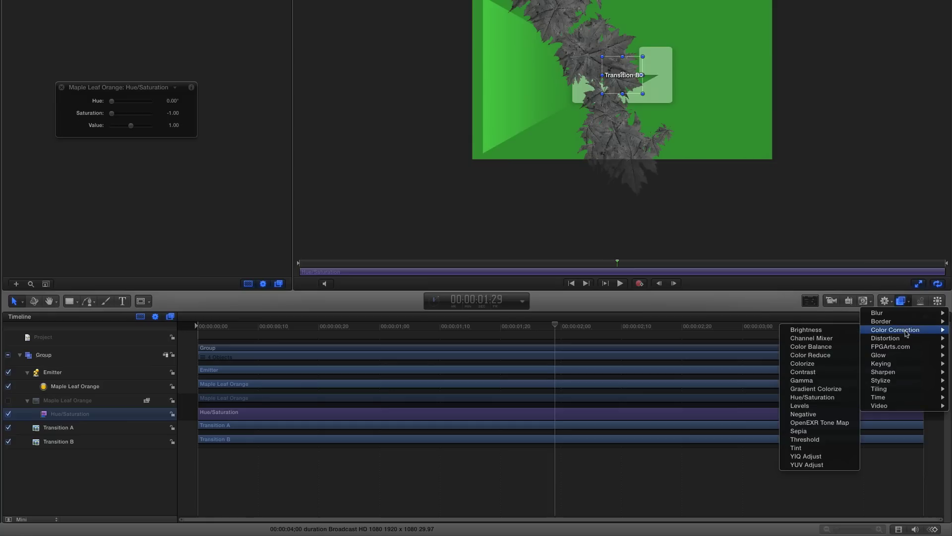
left_click(830, 331)
left_click_drag(119, 100, 141, 106)
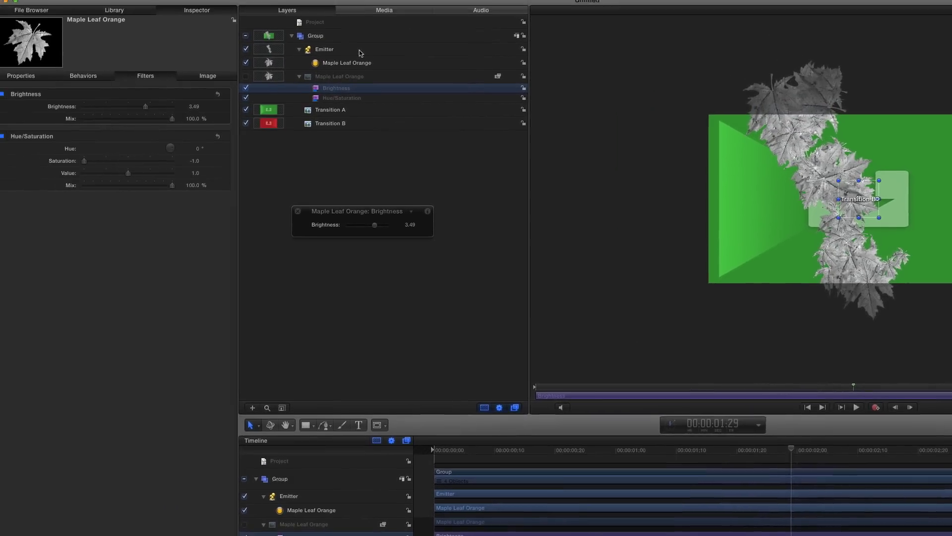
Set the emitter's Color Mode to Pick From Color Range and expand the Color Range.
left_click(370, 57)
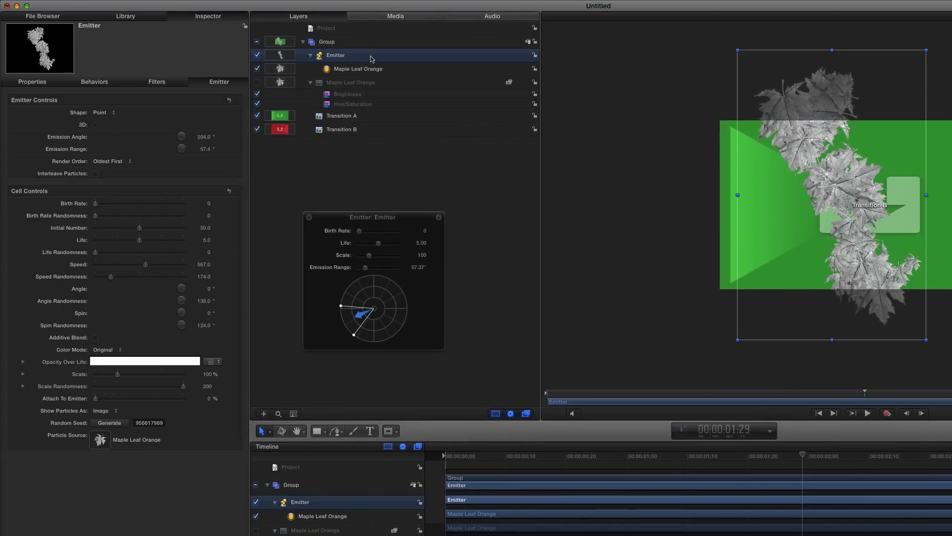
left_click(107, 350)
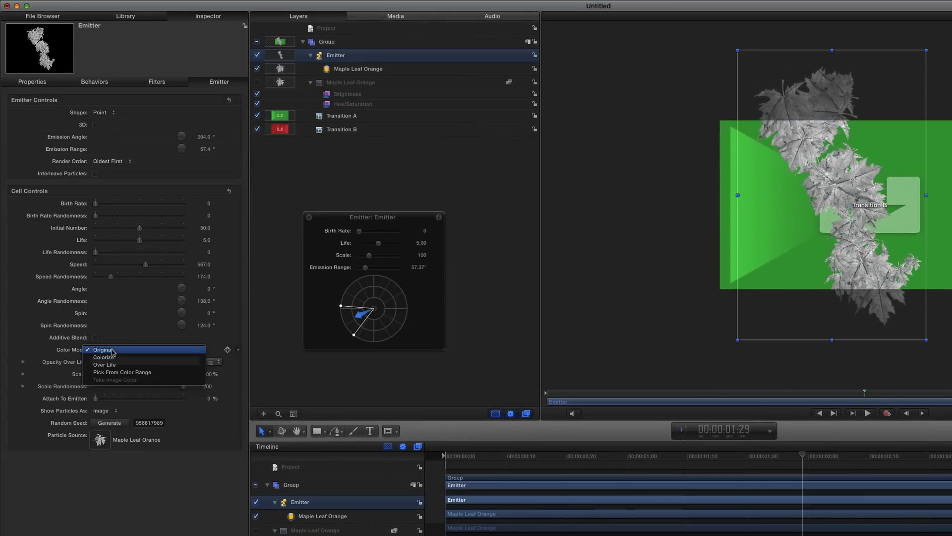
left_click(155, 372)
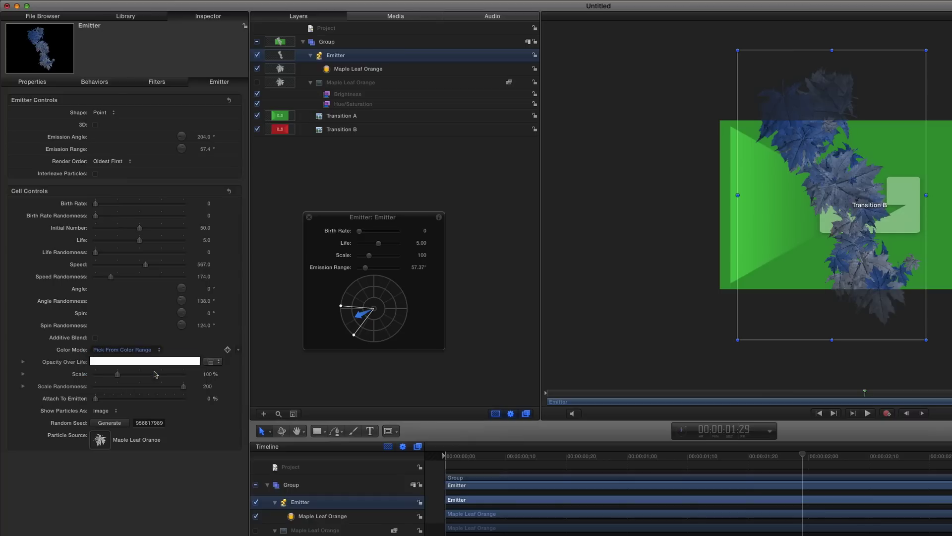
left_click(23, 362)
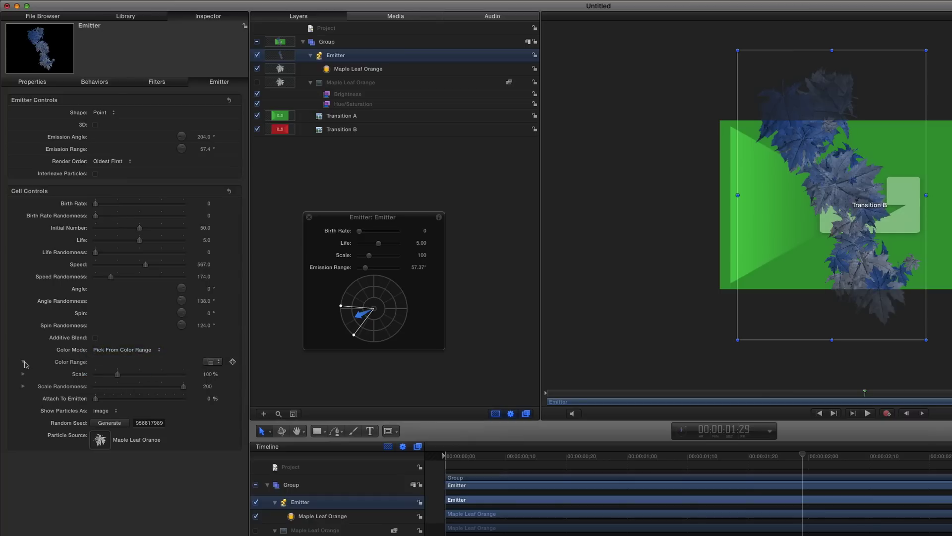
Build a red-to-green colour range with yellow at 23.07% and orange at 66.5%.
left_click(12, 403)
left_click(10, 381)
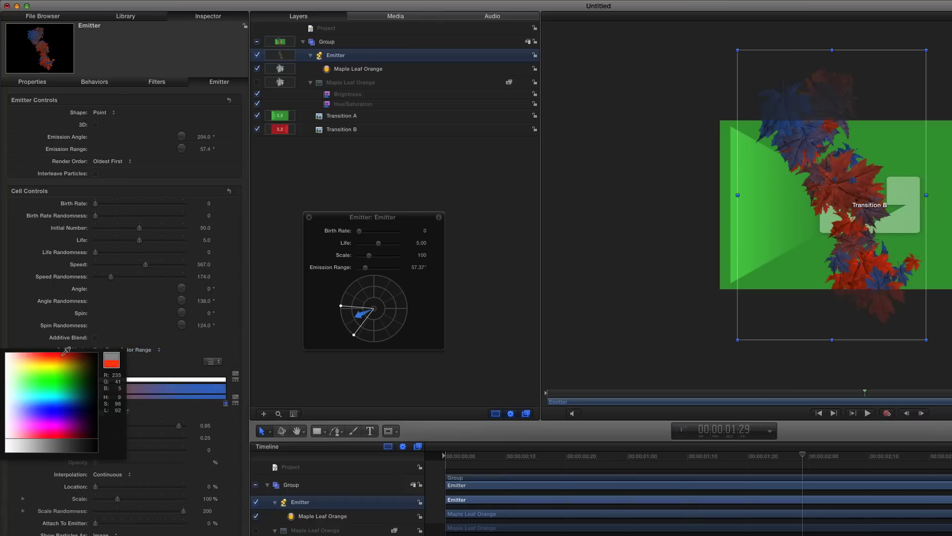
left_click(226, 404)
left_click(202, 394)
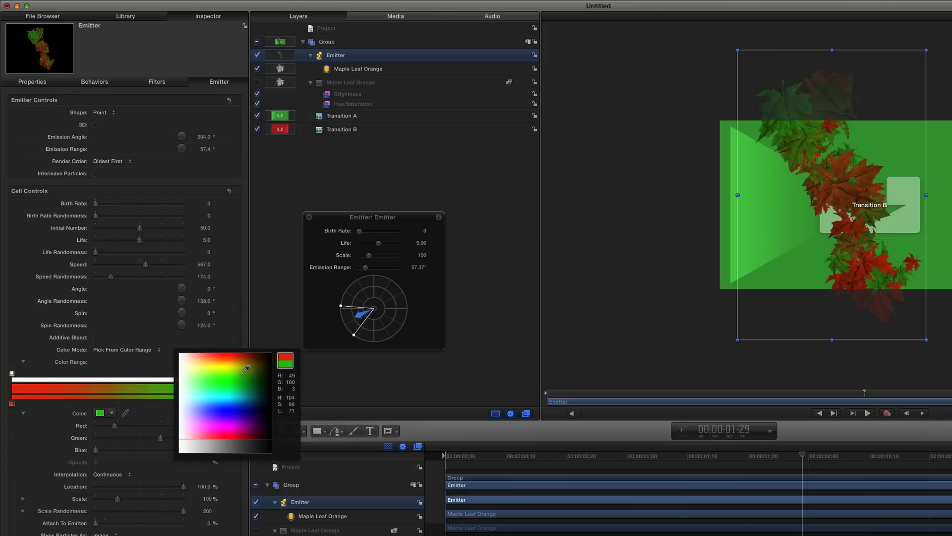
left_click(56, 403)
left_click_drag(55, 403, 61, 403)
left_click(61, 403)
left_click(71, 360)
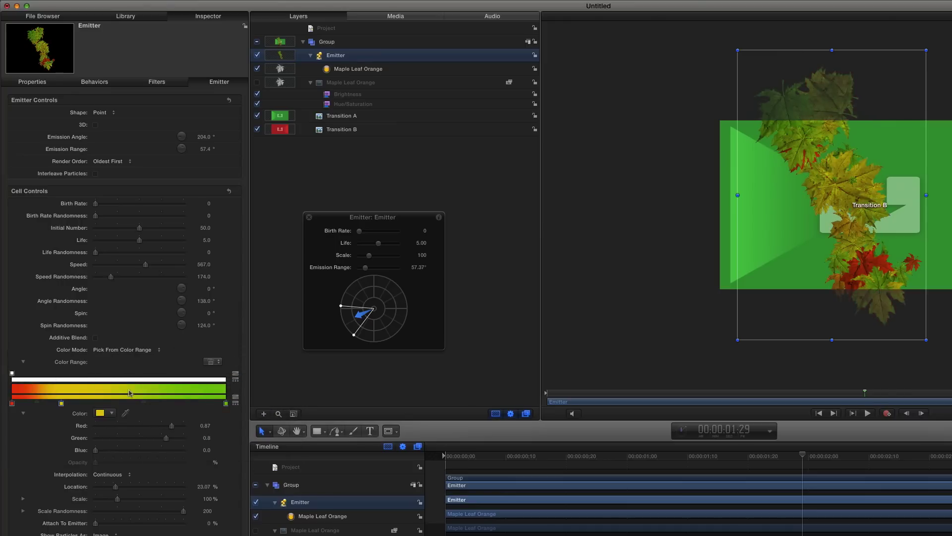
left_click(155, 404)
left_click(155, 403)
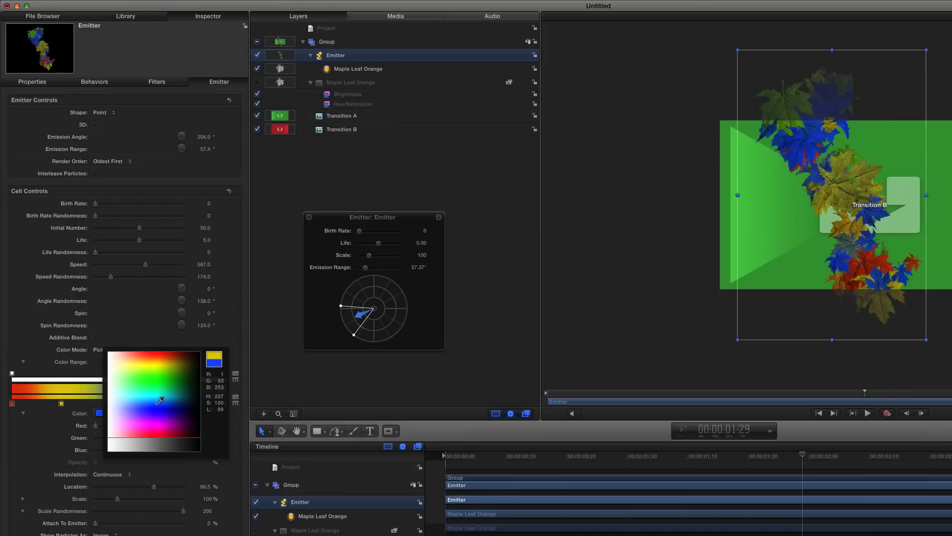
left_click(157, 355)
Hide the Inspector and play, then stop, a preview of the autumn leaves.
key("super+3")
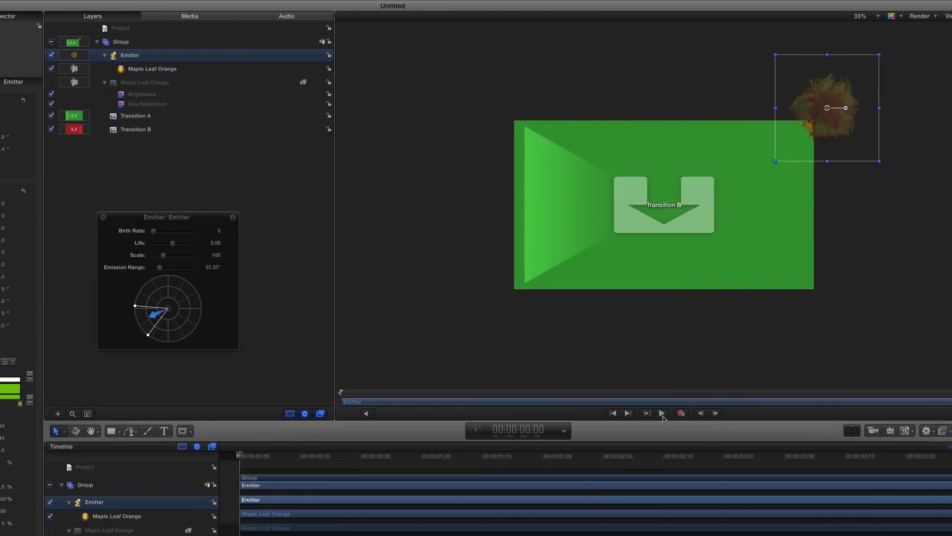
left_click(621, 413)
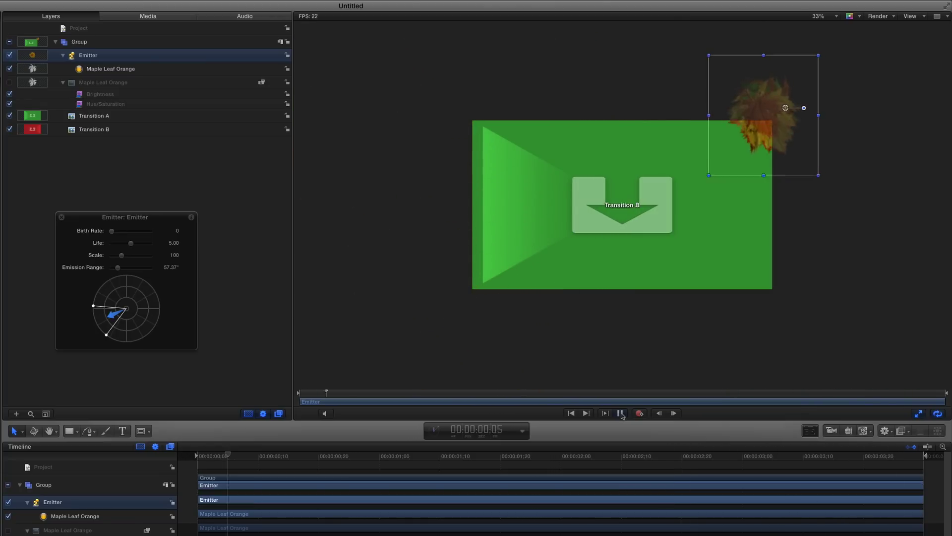
left_click(621, 413)
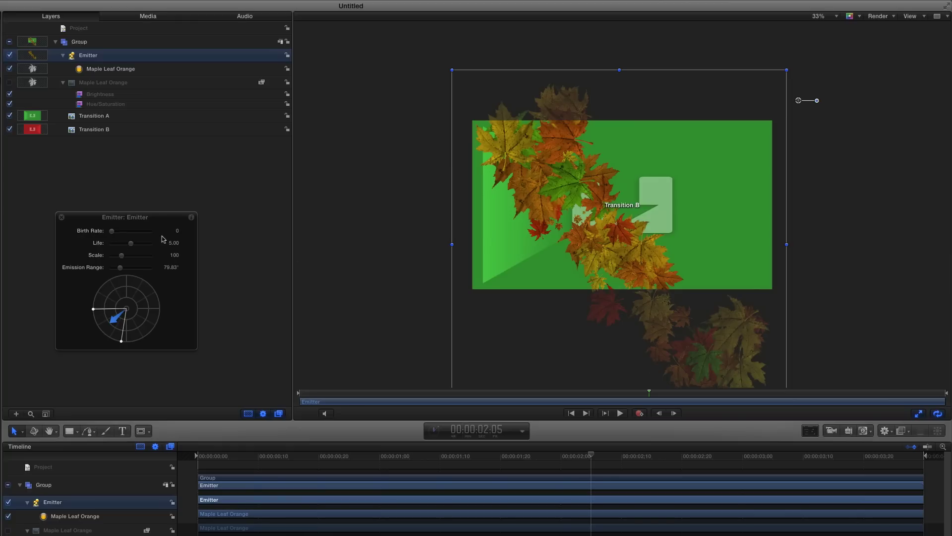
Draw a closed five-point Bezier mask on Transition A along the diagonal leaf trail.
left_click(131, 122)
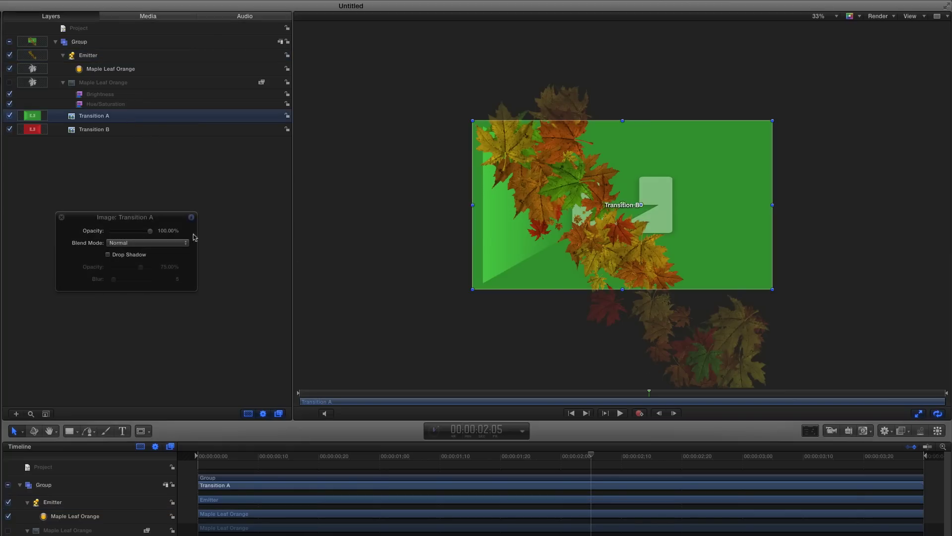
left_click(144, 431)
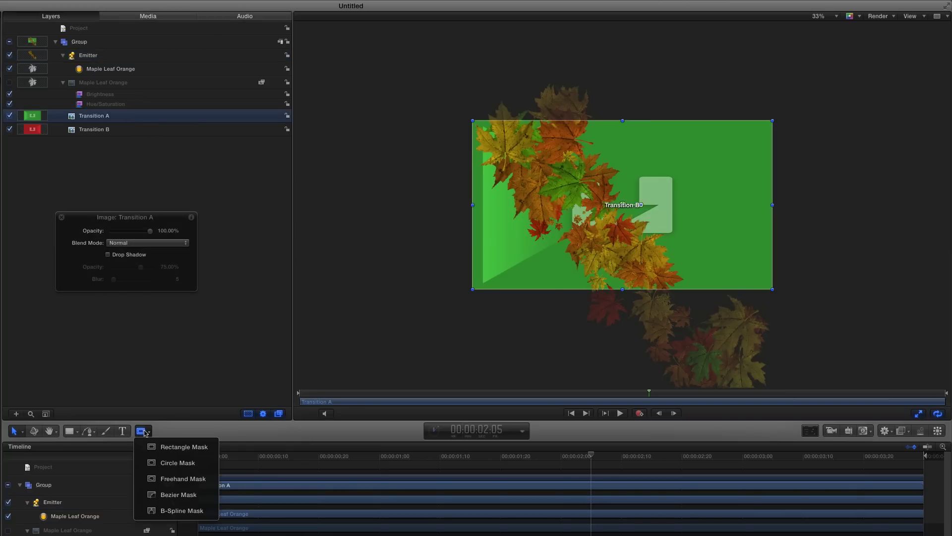
left_click(174, 499)
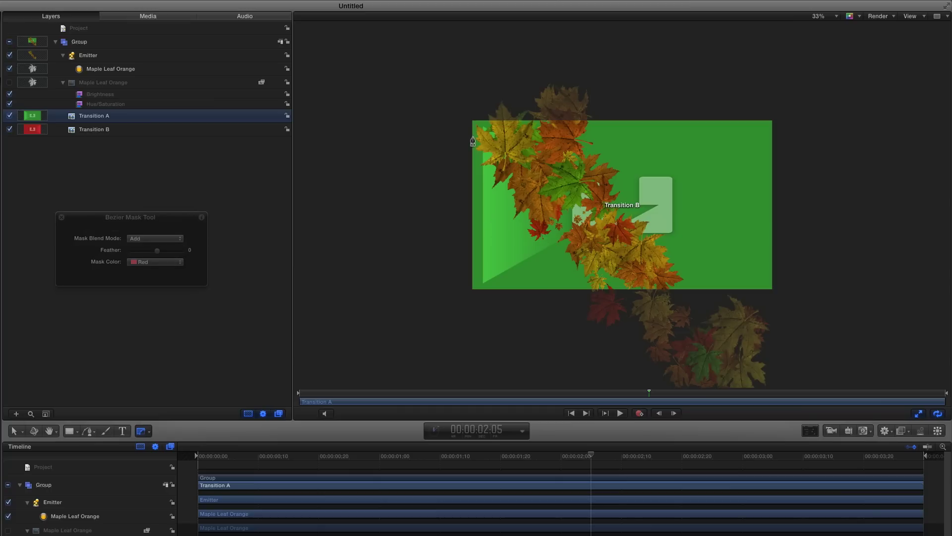
left_click(516, 82)
left_click(536, 140)
left_click(561, 189)
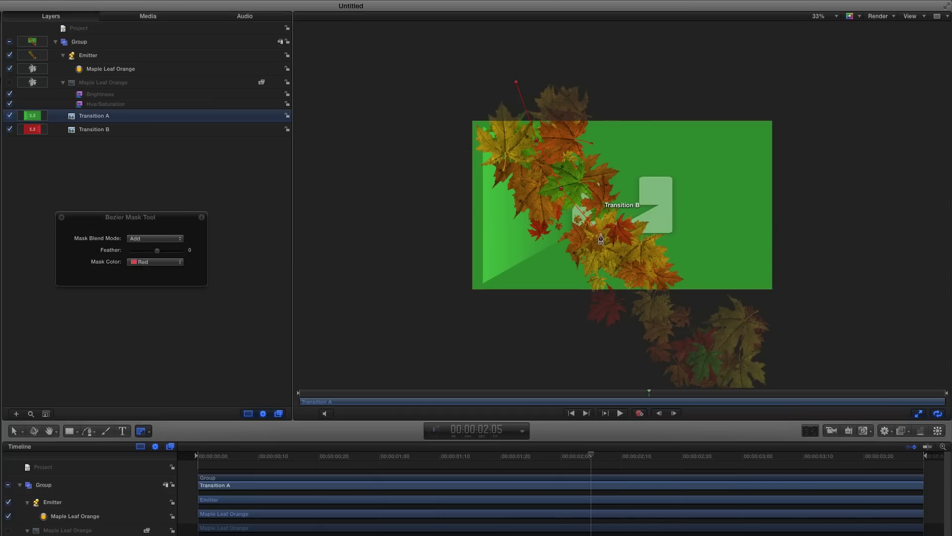
left_click(447, 307)
left_click(432, 98)
left_click(516, 82)
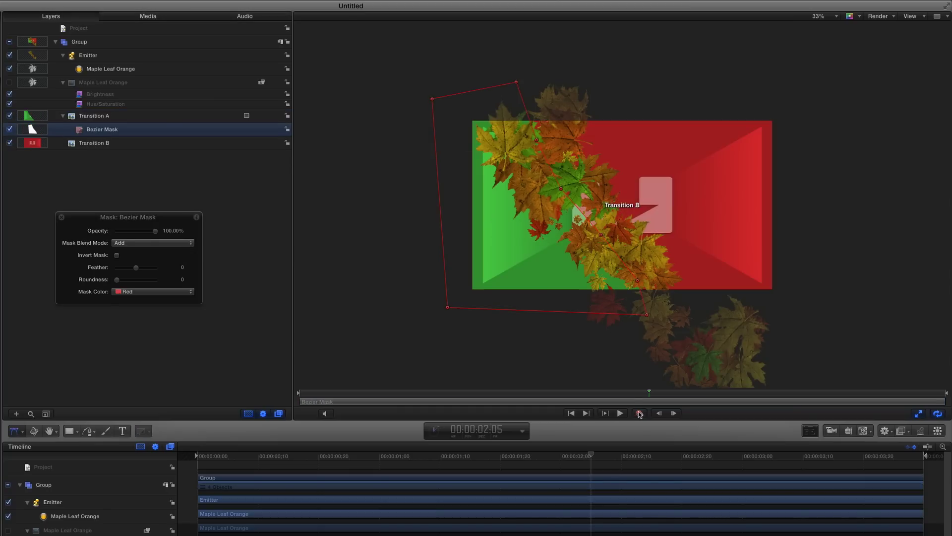
With Record on, drag the mask points left so red Transition B fills the final frame.
left_click(640, 413)
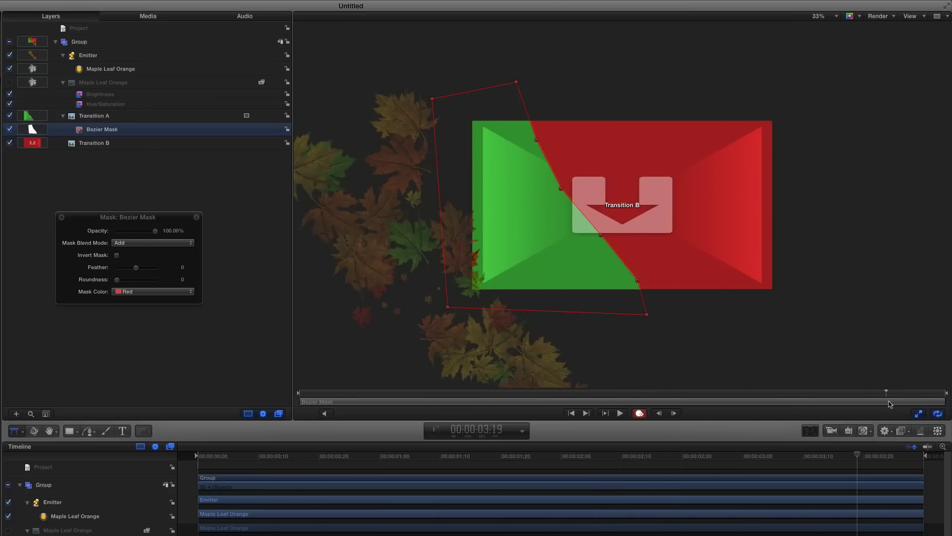
left_click_drag(448, 307, 345, 361)
left_click_drag(432, 99, 351, 84)
left_click_drag(517, 83, 390, 91)
left_click_drag(536, 140, 388, 187)
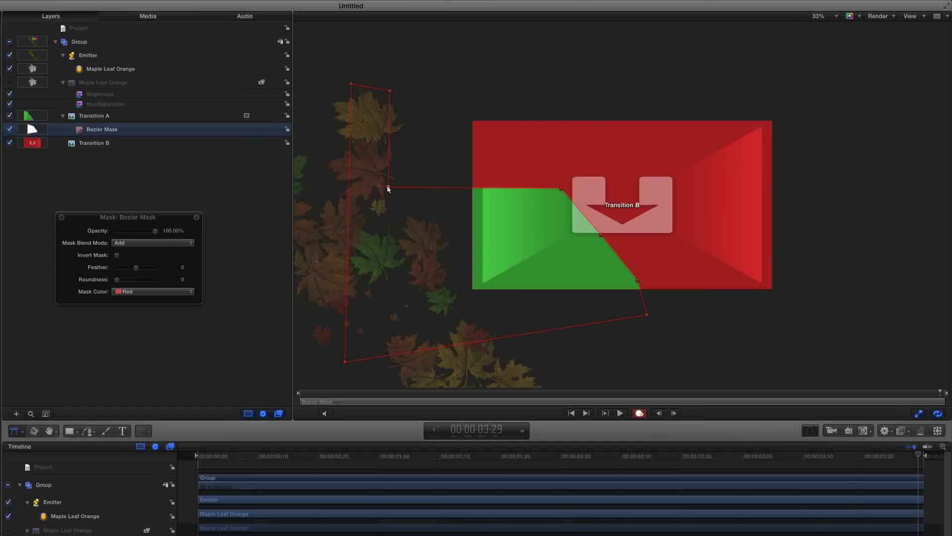
left_click_drag(561, 188, 422, 255)
left_click_drag(601, 235, 441, 303)
left_click_drag(637, 280, 469, 326)
left_click_drag(647, 315, 478, 348)
left_click_drag(939, 392, 244, 392)
At the start, push the mask points right onto the upper-right leaves so Transition A fills the frame.
left_click_drag(752, 79, 773, 72)
left_click_drag(537, 139, 785, 99)
left_click_drag(561, 189, 796, 119)
left_click_drag(601, 235, 802, 133)
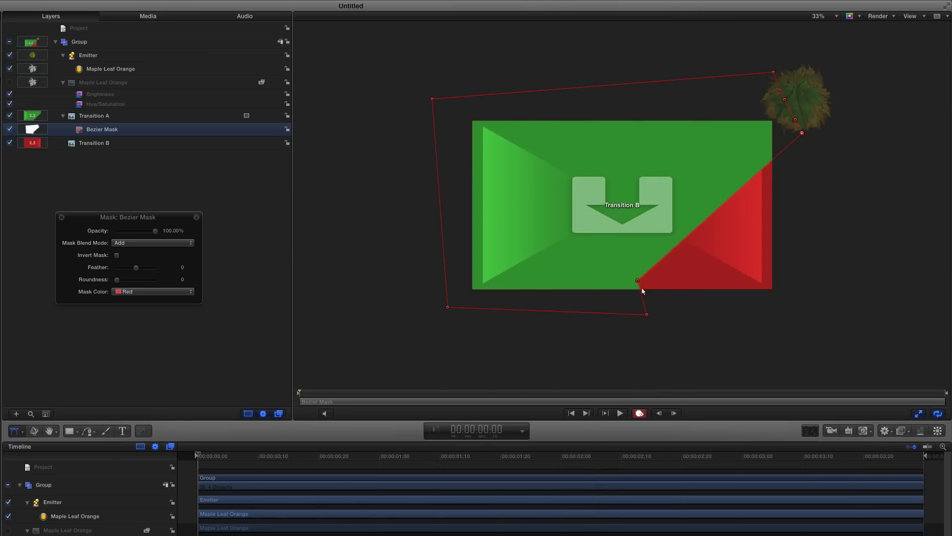
left_click_drag(637, 280, 813, 153)
left_click_drag(647, 314, 799, 306)
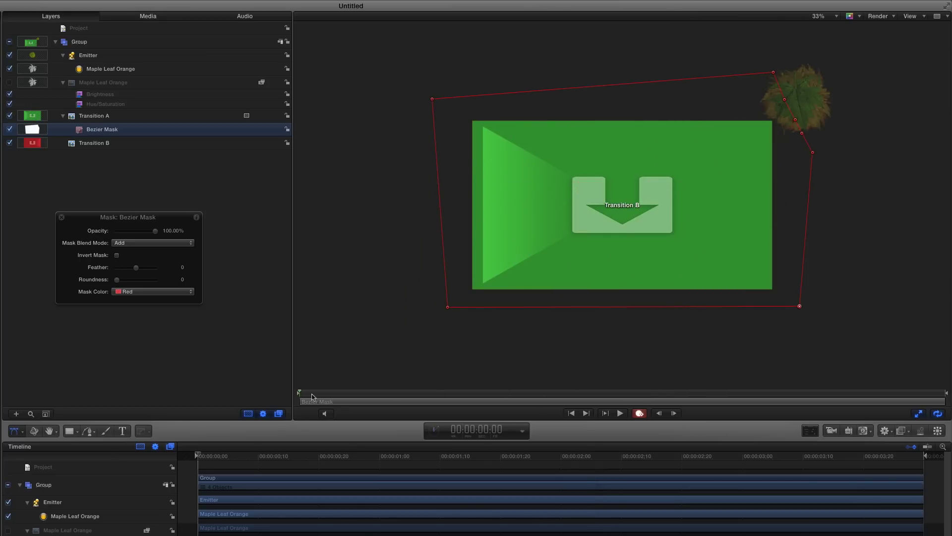
left_click_drag(312, 397, 413, 396)
left_click_drag(742, 313, 849, 316)
left_click_drag(412, 395, 640, 413)
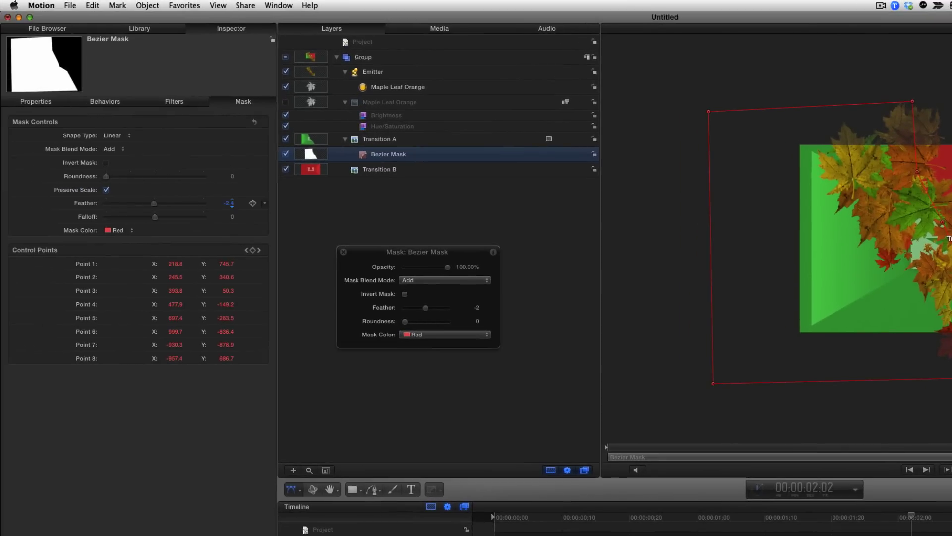
Set the mask feather to about -292 and enable Override FCP in the project properties.
left_click_drag(229, 203, 227, 206)
left_click(411, 47)
left_click(43, 102)
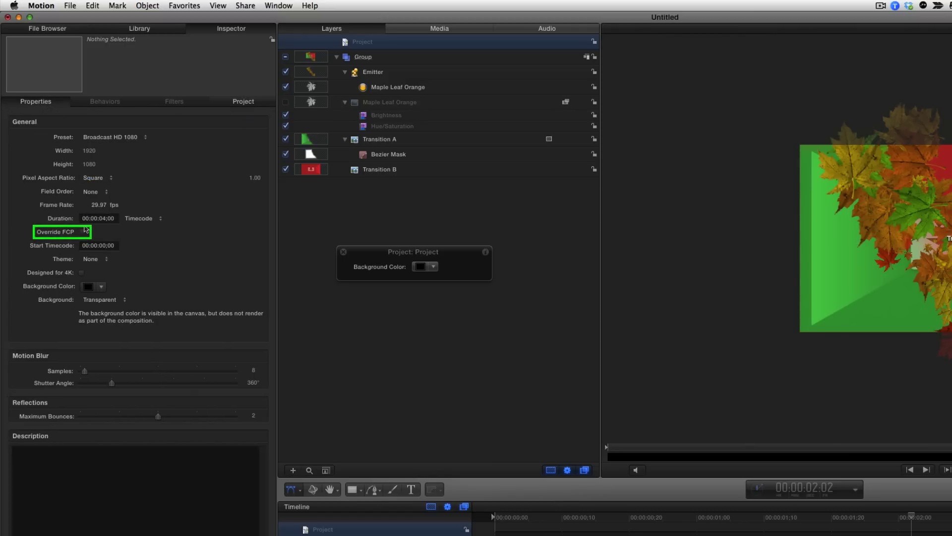
left_click(82, 232)
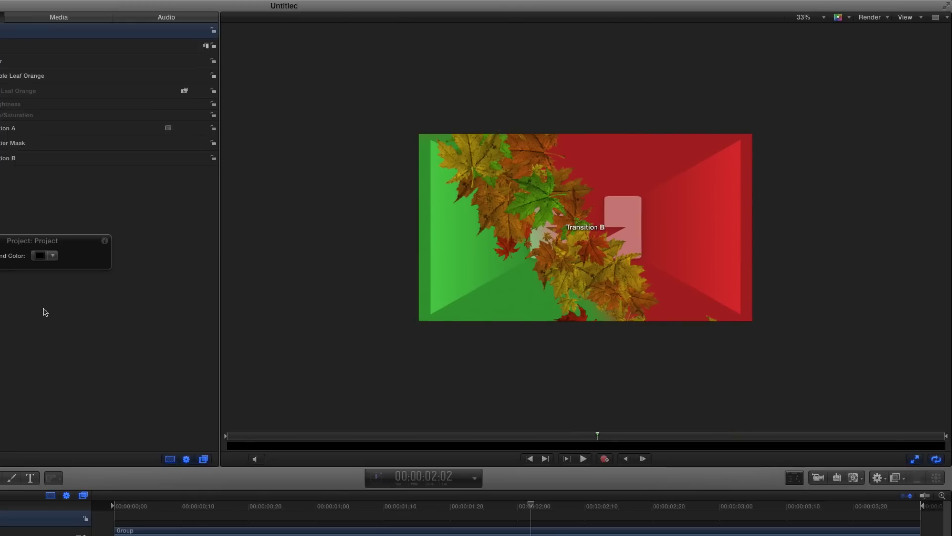
Fit the canvas with Shift-Z and play the transition preview from the beginning.
key("shift+z")
left_click(529, 459)
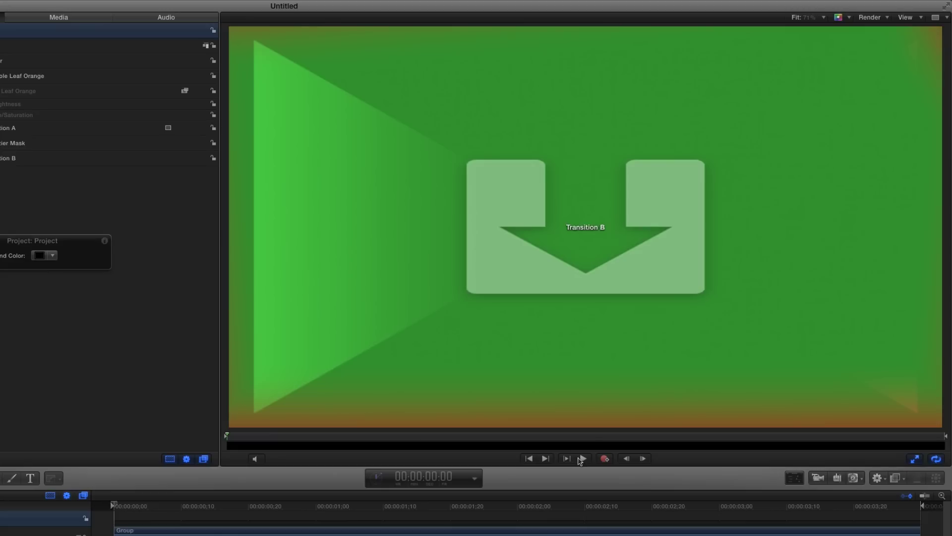
left_click(583, 458)
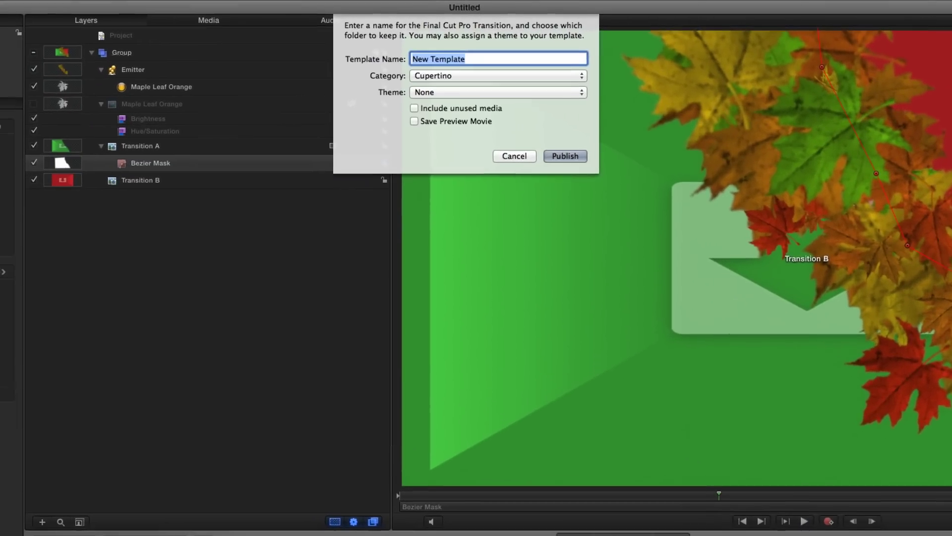
Publish the template as 'Fall Leaves' under a newly created 'Seasons' category.
type("Fall Leaves")
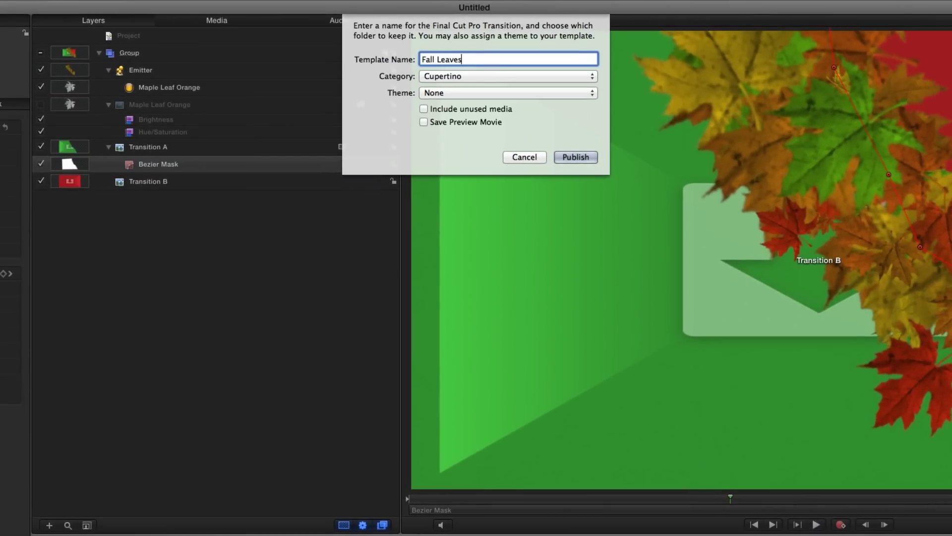
left_click(489, 77)
left_click(454, 170)
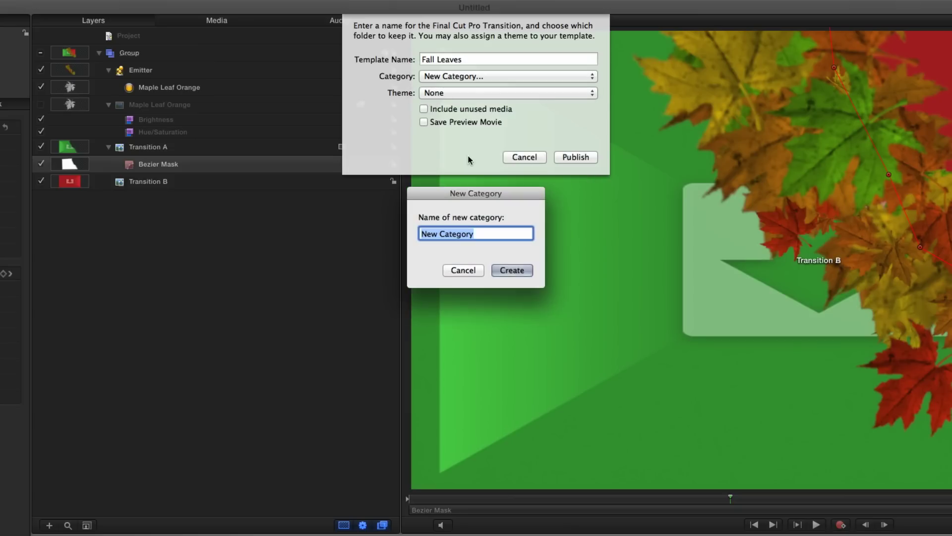
type("Seasons")
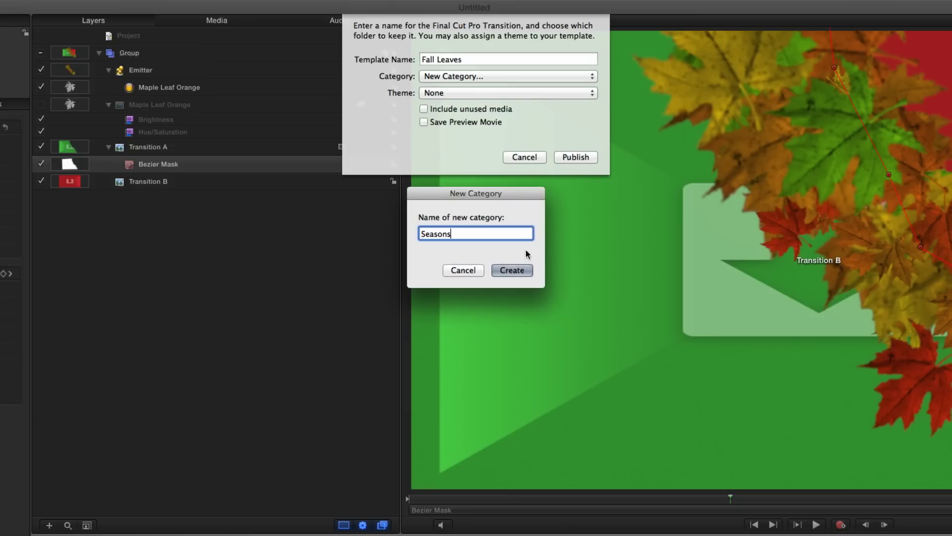
left_click(521, 269)
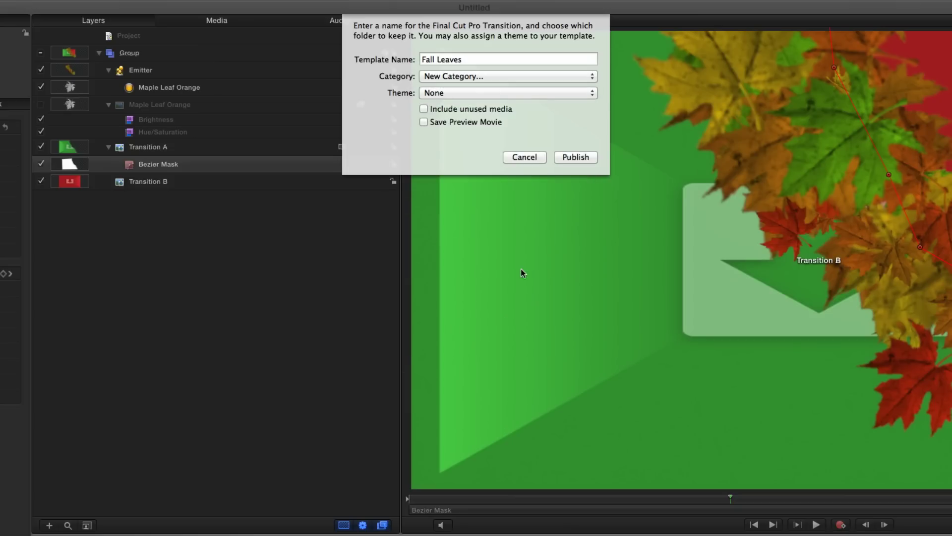
left_click(576, 157)
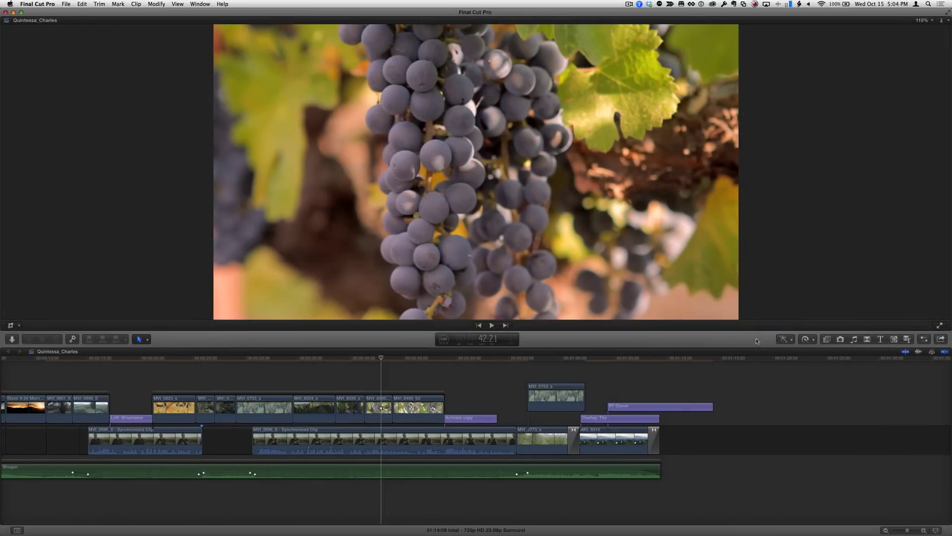
Show the Seasons transitions and drag Fall Leaves onto the edit between two timeline clips.
left_click(869, 339)
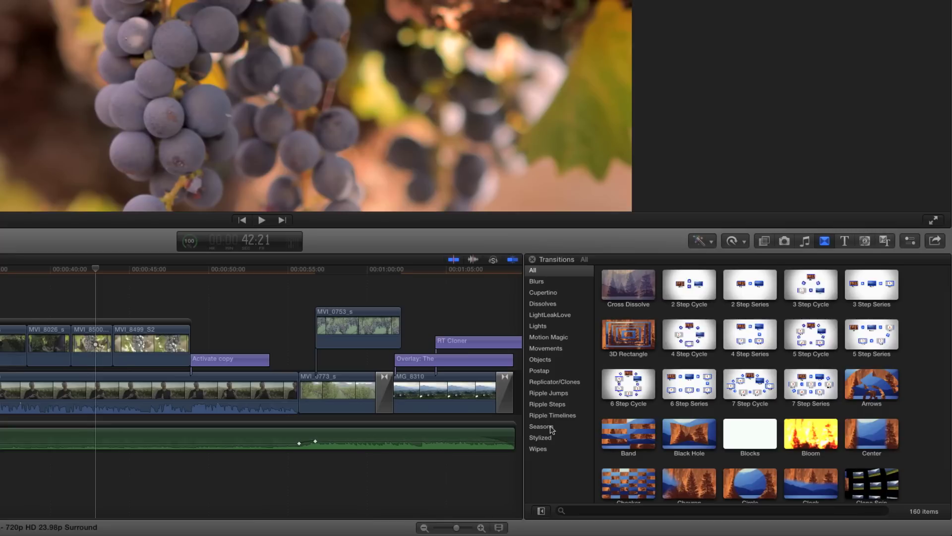
left_click(541, 427)
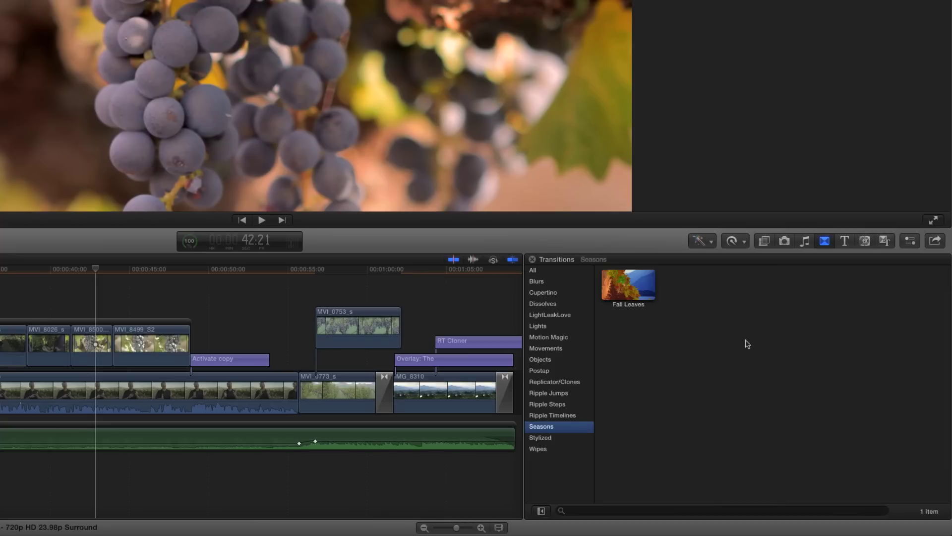
left_click_drag(630, 287, 226, 320)
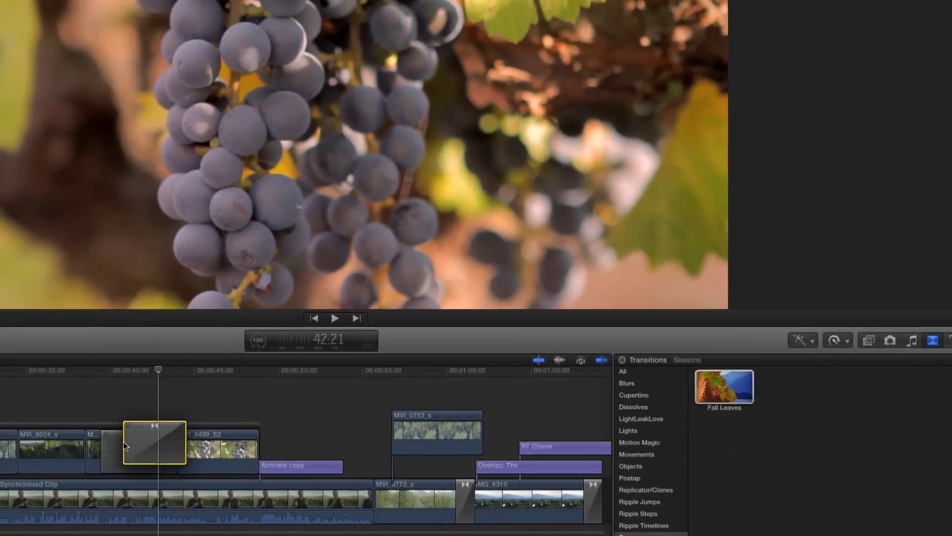